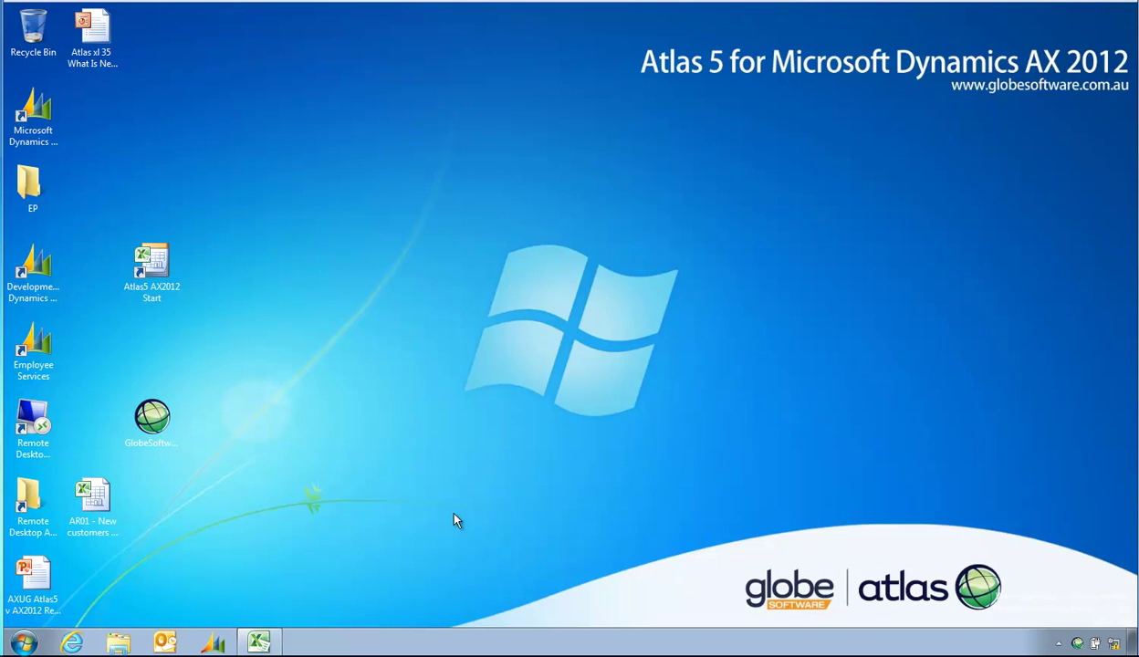
Restore the Currency Balances by Company Matrix Report workbook, with Company ceu in D5
click(258, 643)
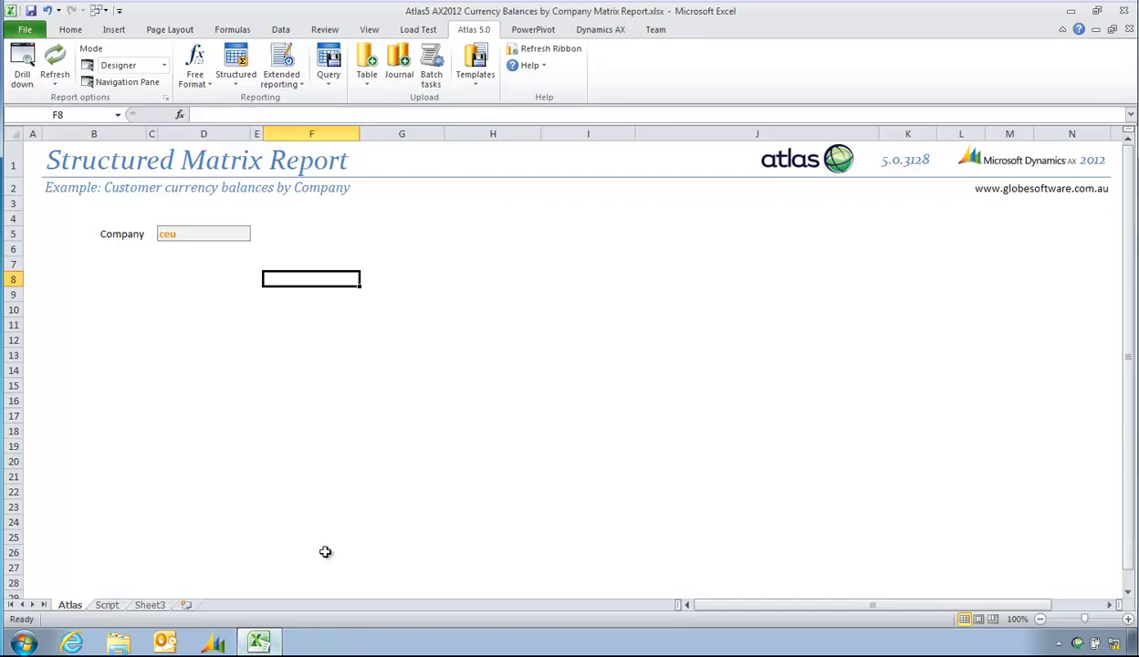
click(297, 338)
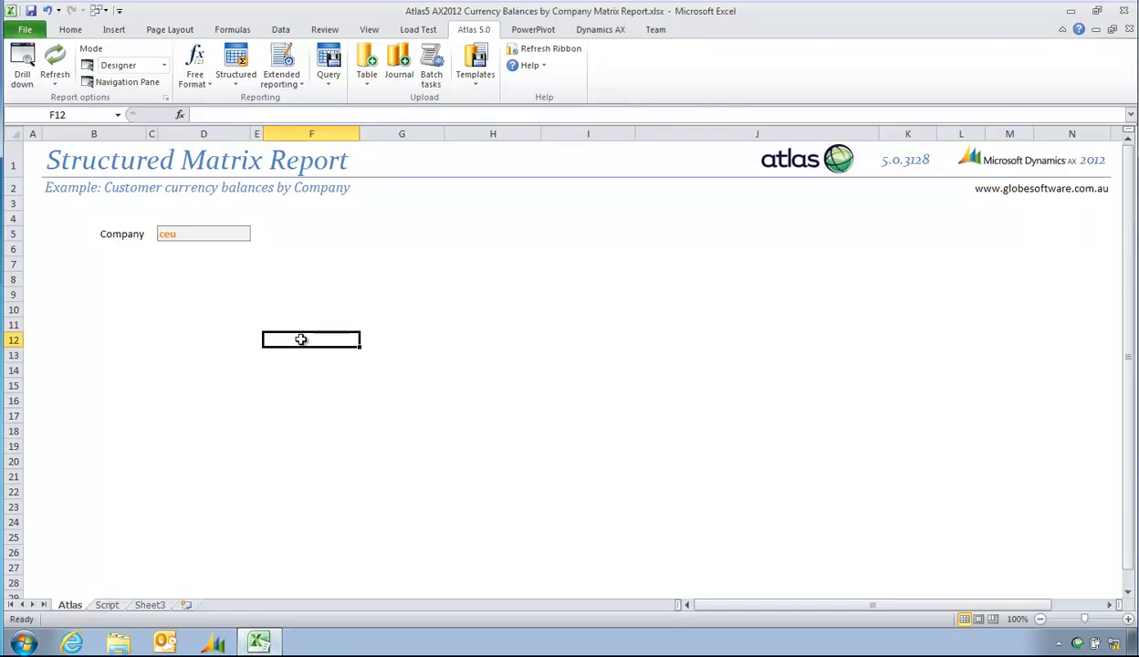
click(197, 230)
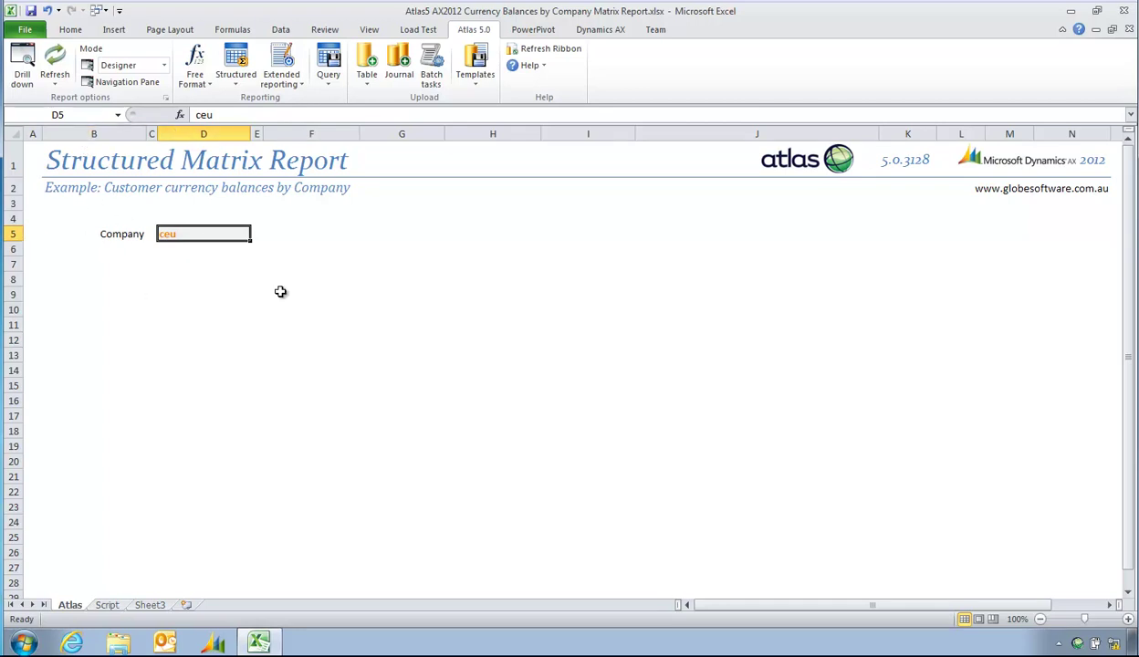
click(310, 279)
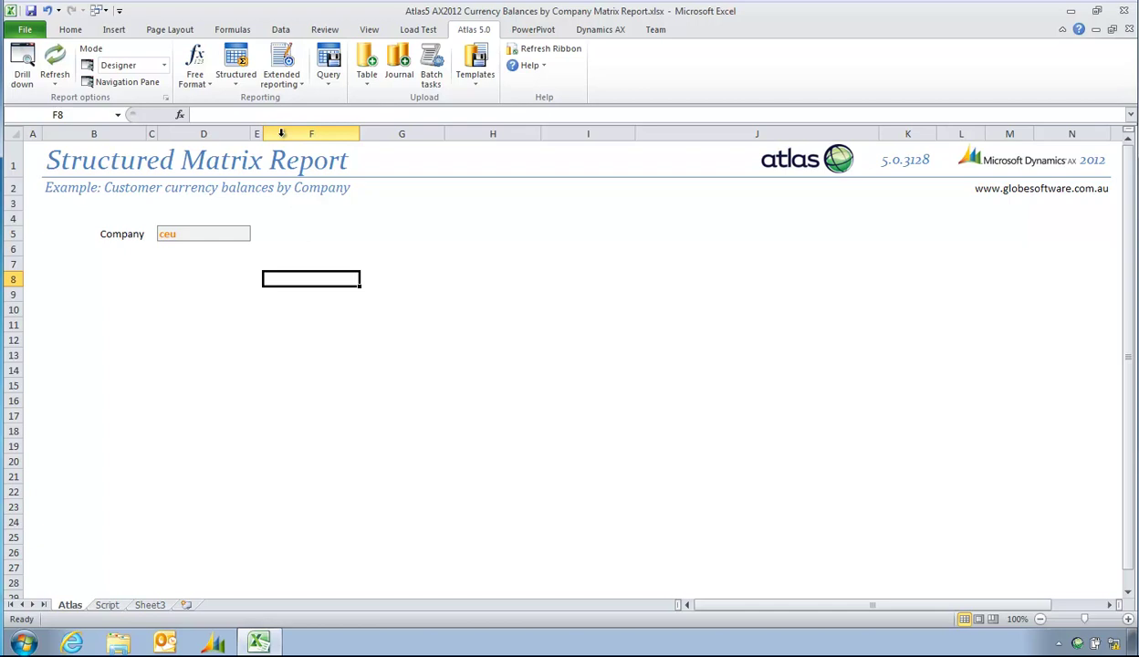
Start a Structured Matrix report on Customer transactions and show its filter fields
click(235, 82)
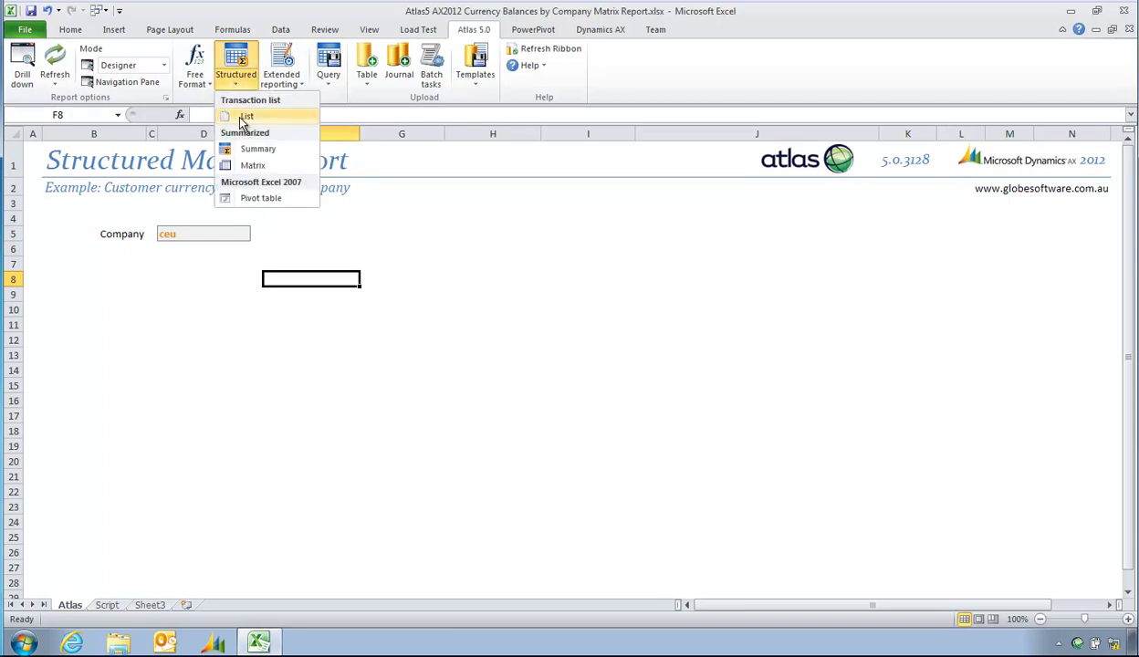
click(247, 165)
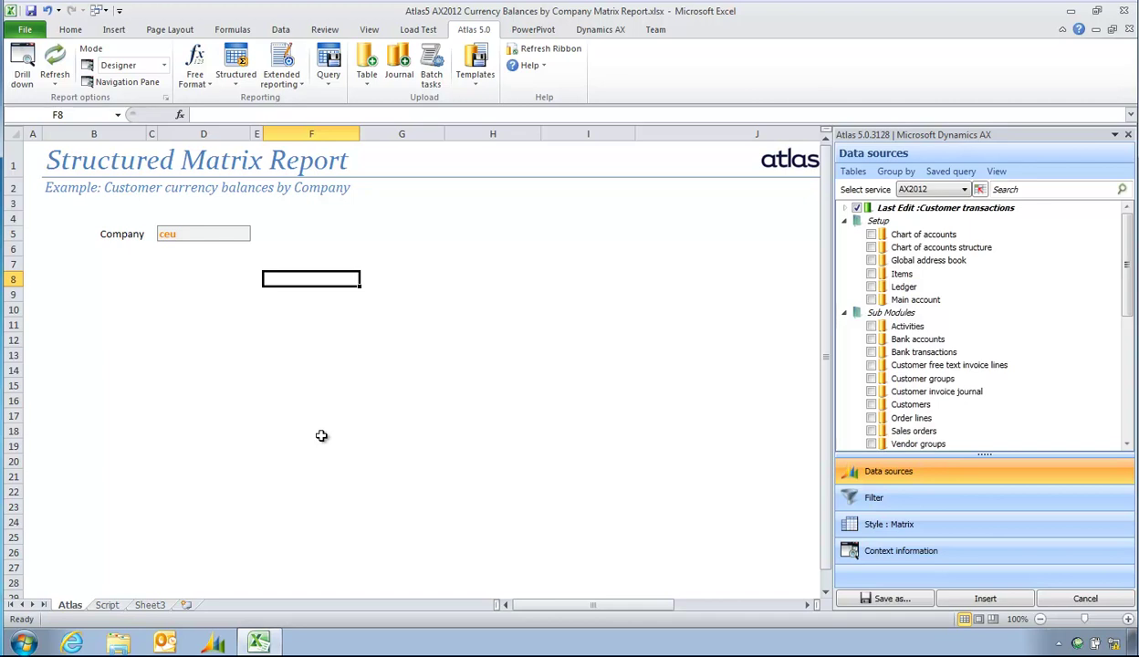
click(965, 211)
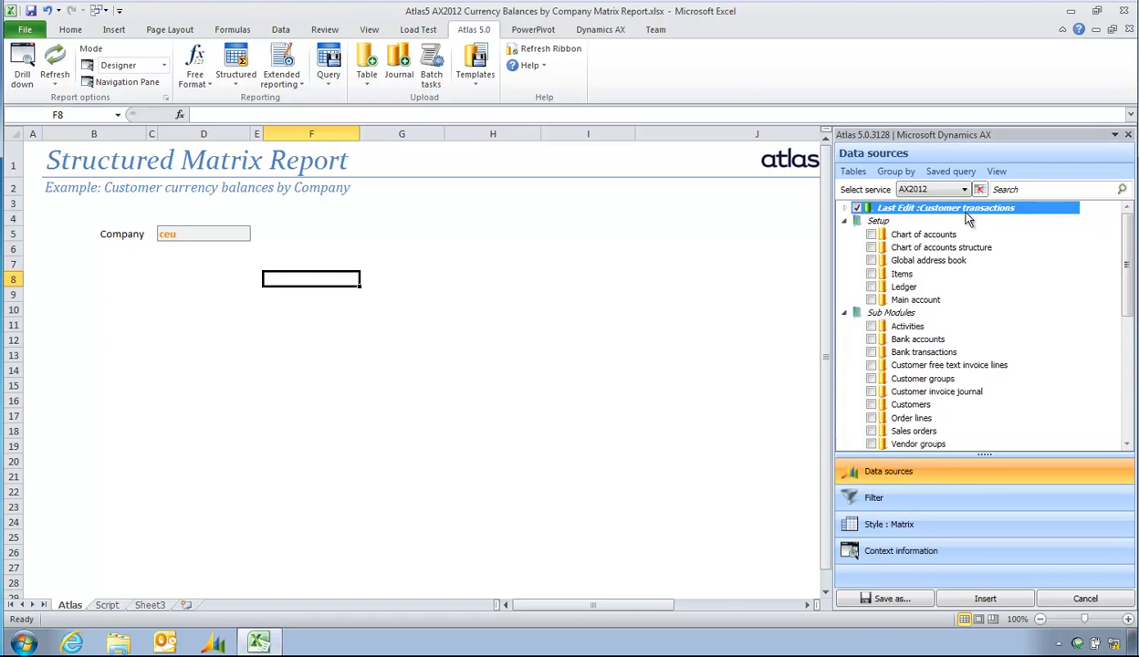
click(907, 504)
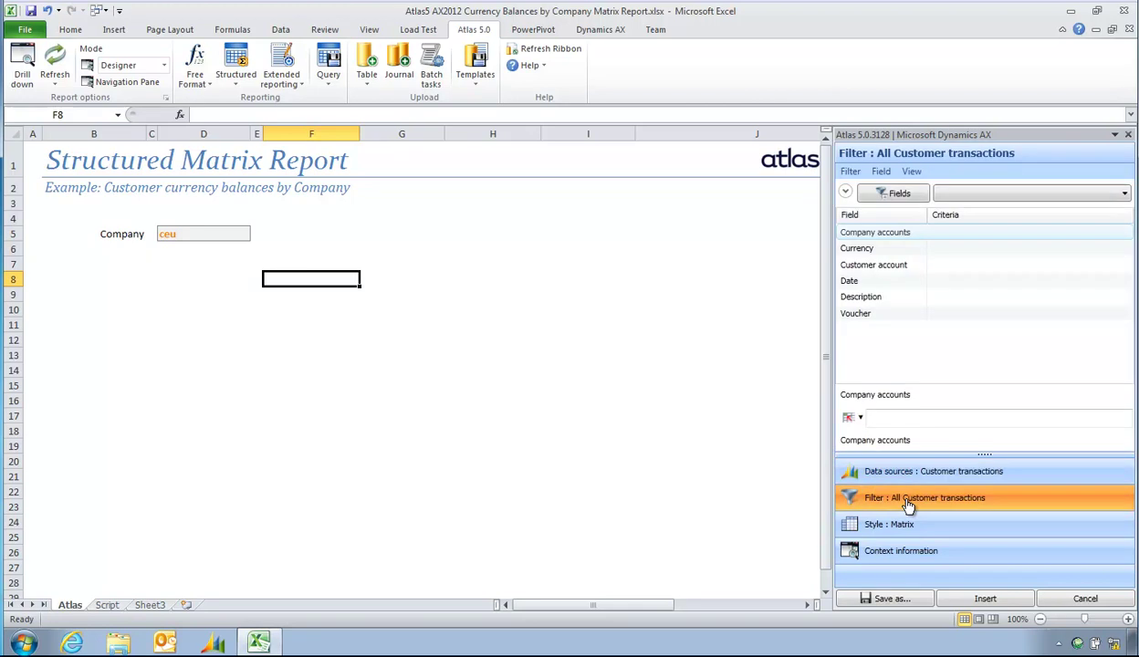
Link the Company accounts filter to cell D5 so it reads =$D$5
right_click(891, 238)
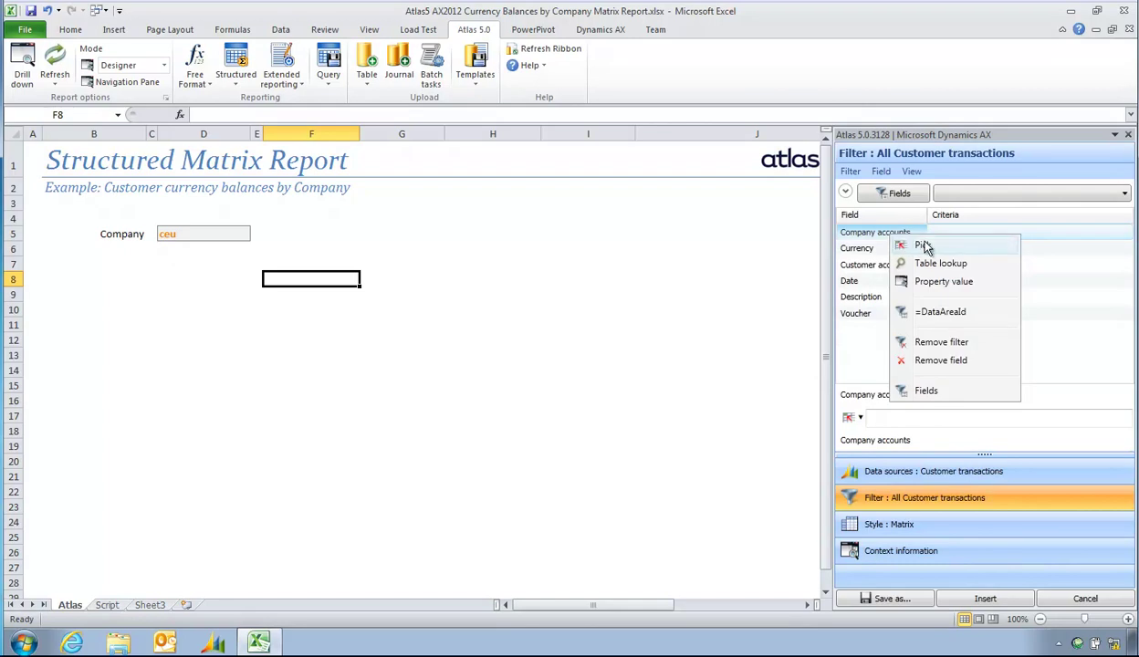
click(908, 247)
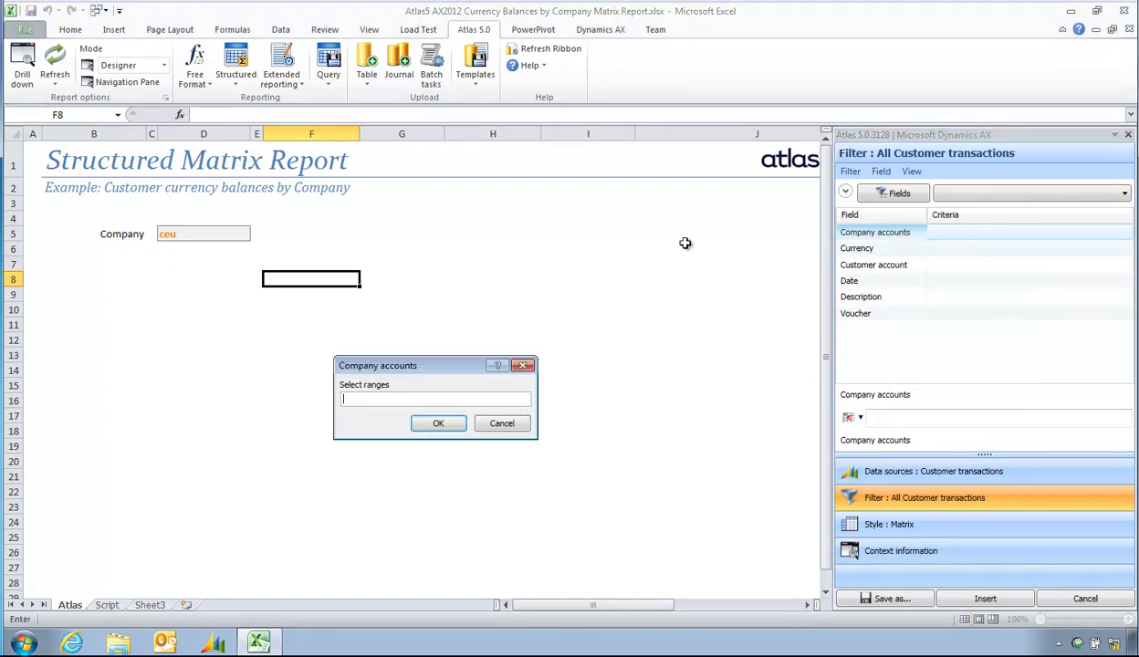
click(190, 234)
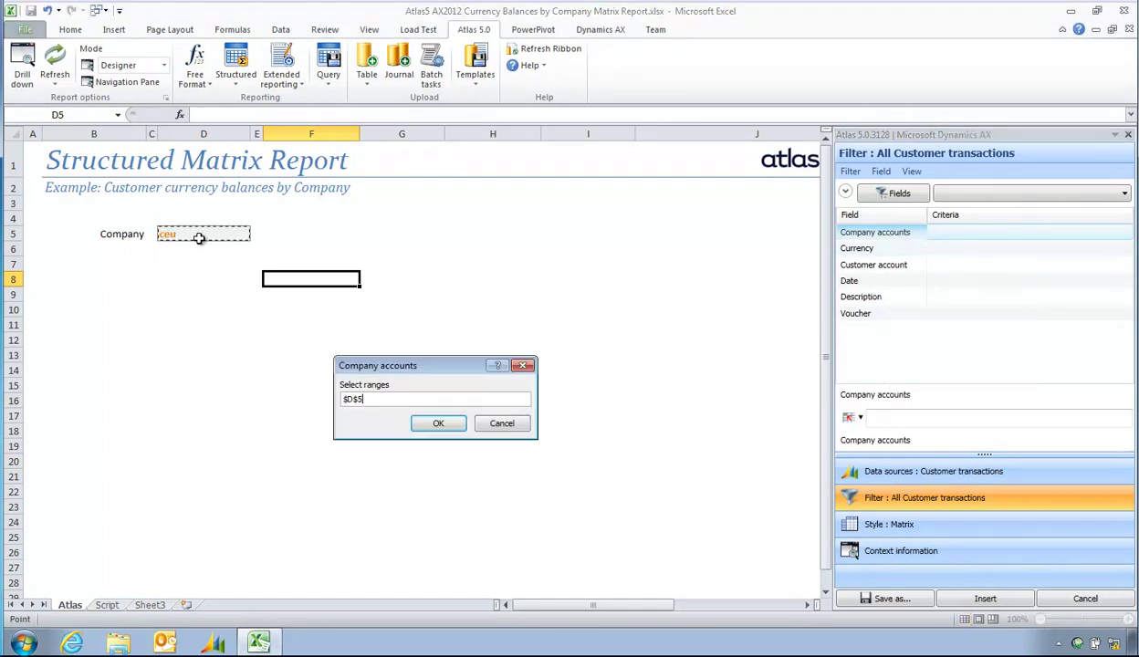
click(436, 426)
click(888, 250)
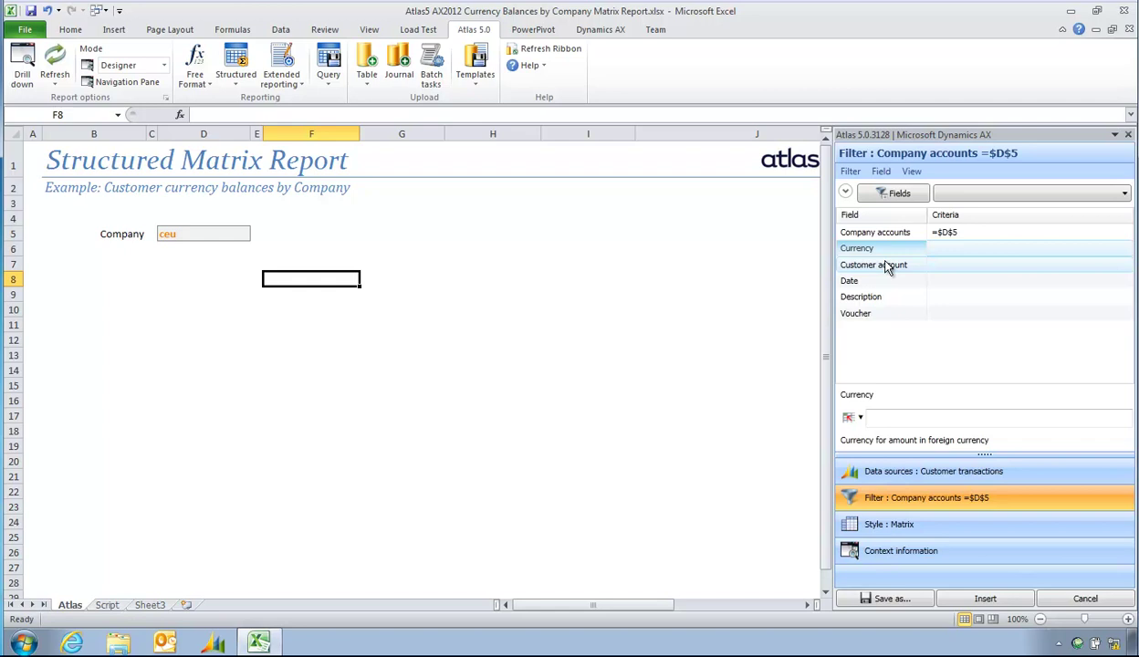
Retitle the matrix report heading to 'Customer Currency Balances by Company'
click(904, 534)
click(929, 212)
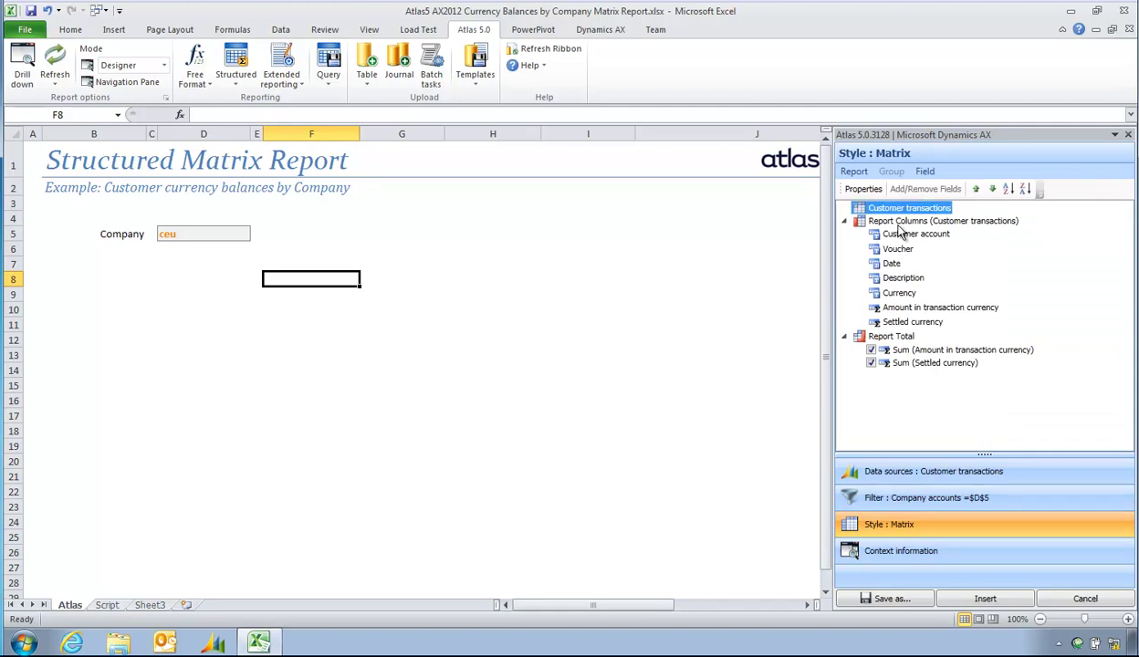
click(864, 190)
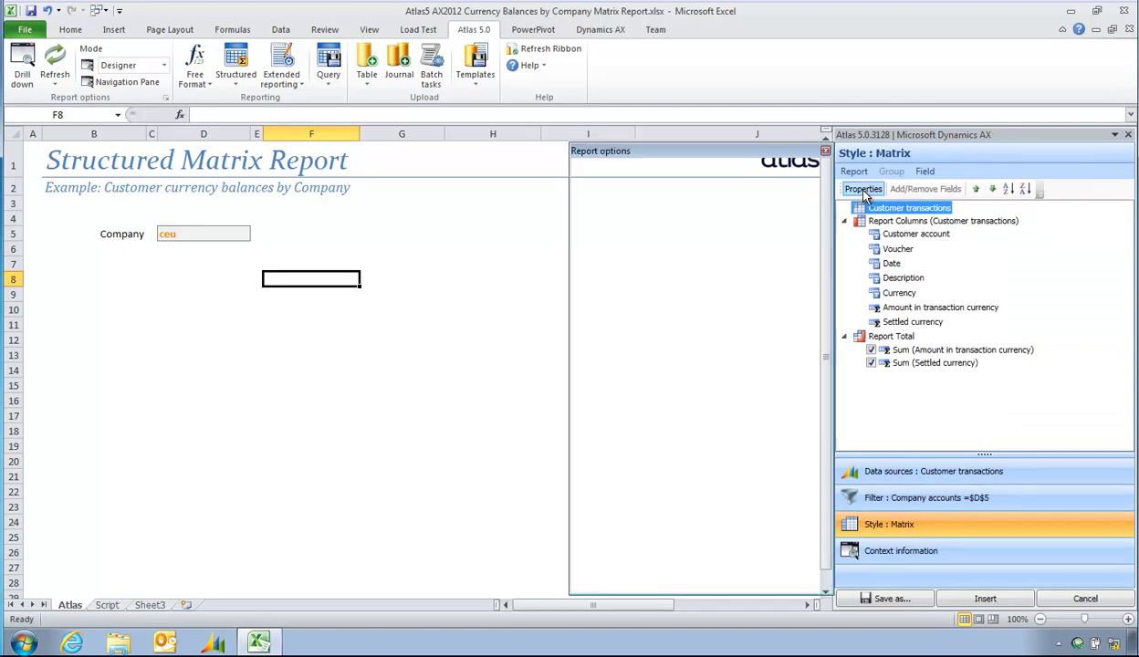
drag(721, 209, 581, 206)
text(Currency )
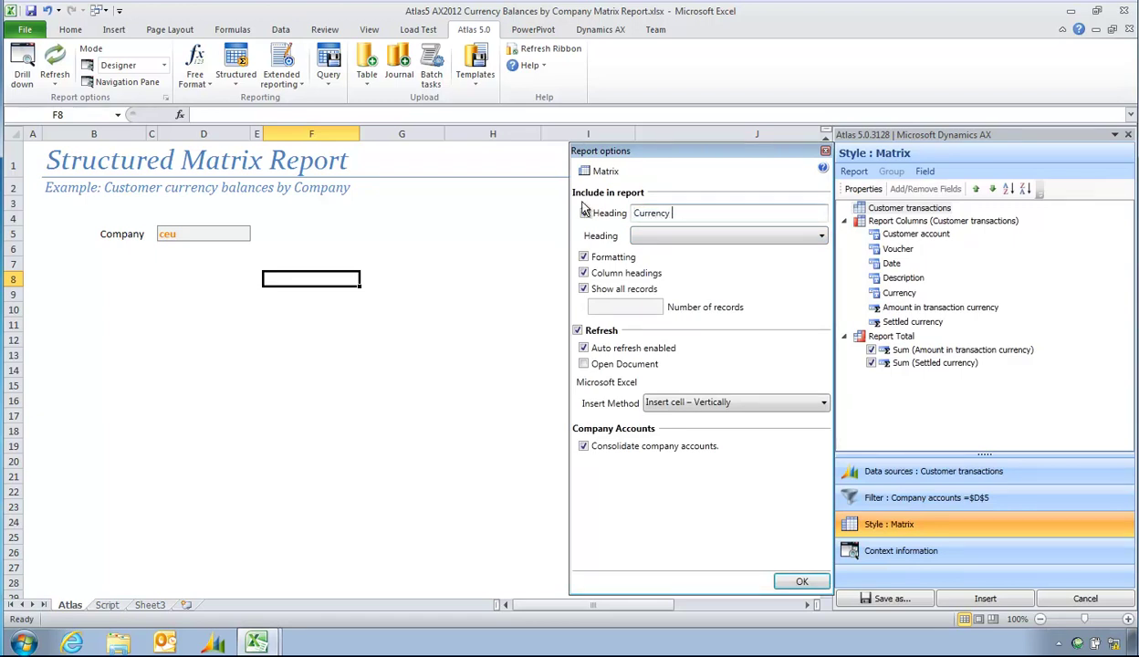
text(Balances by)
key(Home)
text(Customer)
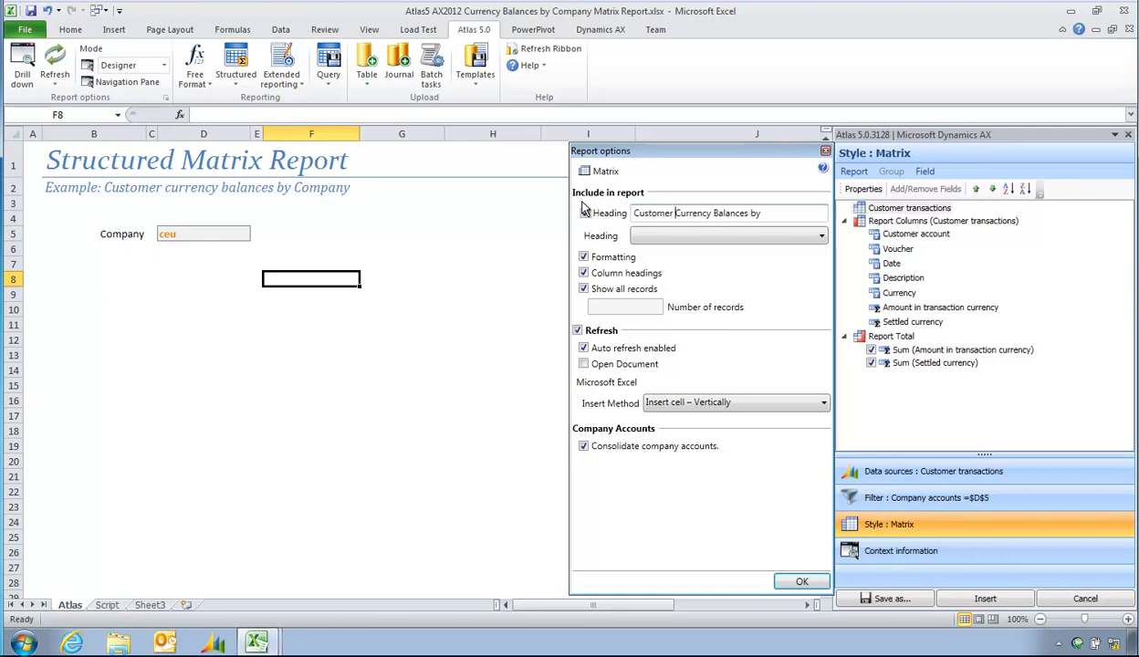
key(End)
text(Company)
Give the heading the Heading 3 style and set the insert method to Rebuild
click(659, 237)
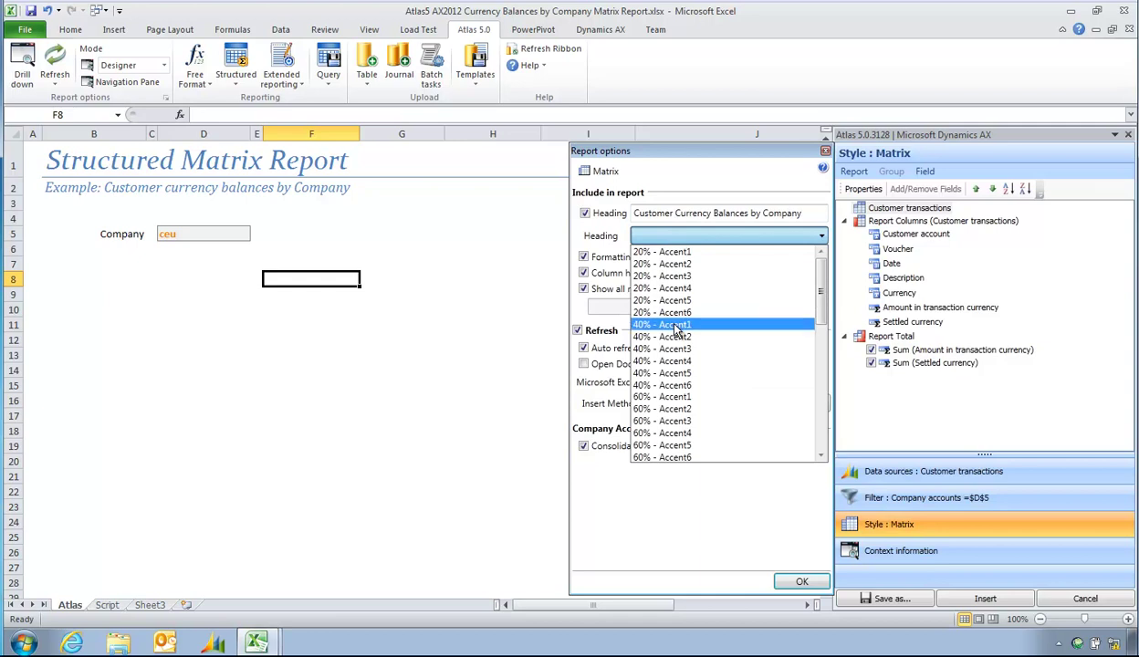
scroll(673, 363, down, 7)
scroll(673, 365, up, 5)
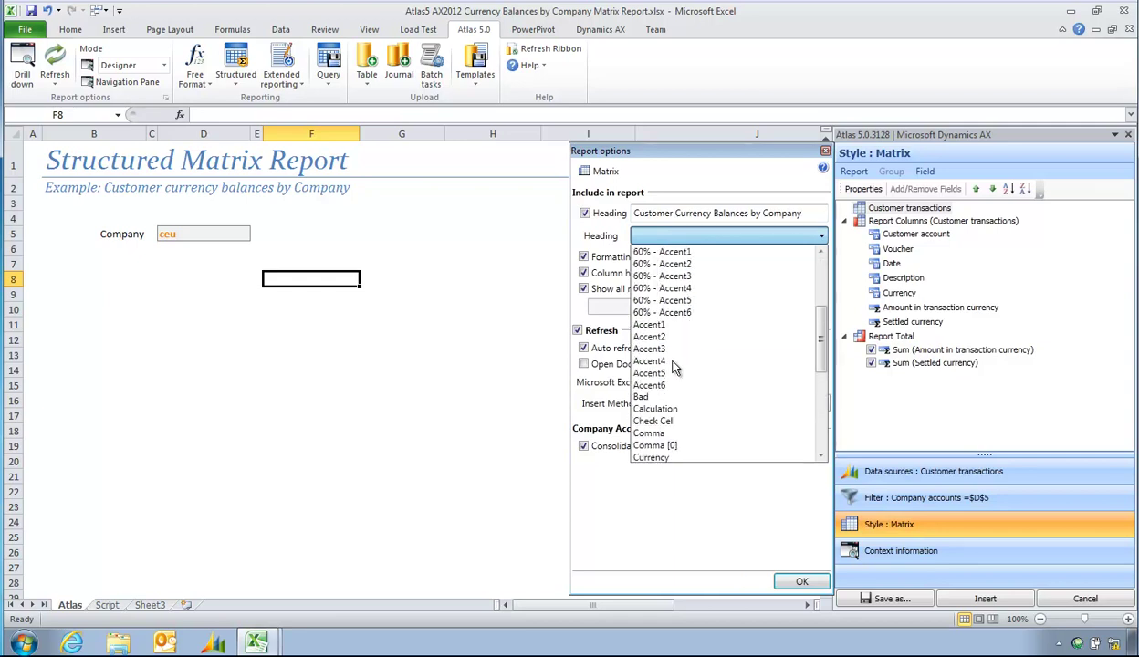
scroll(672, 365, down, 6)
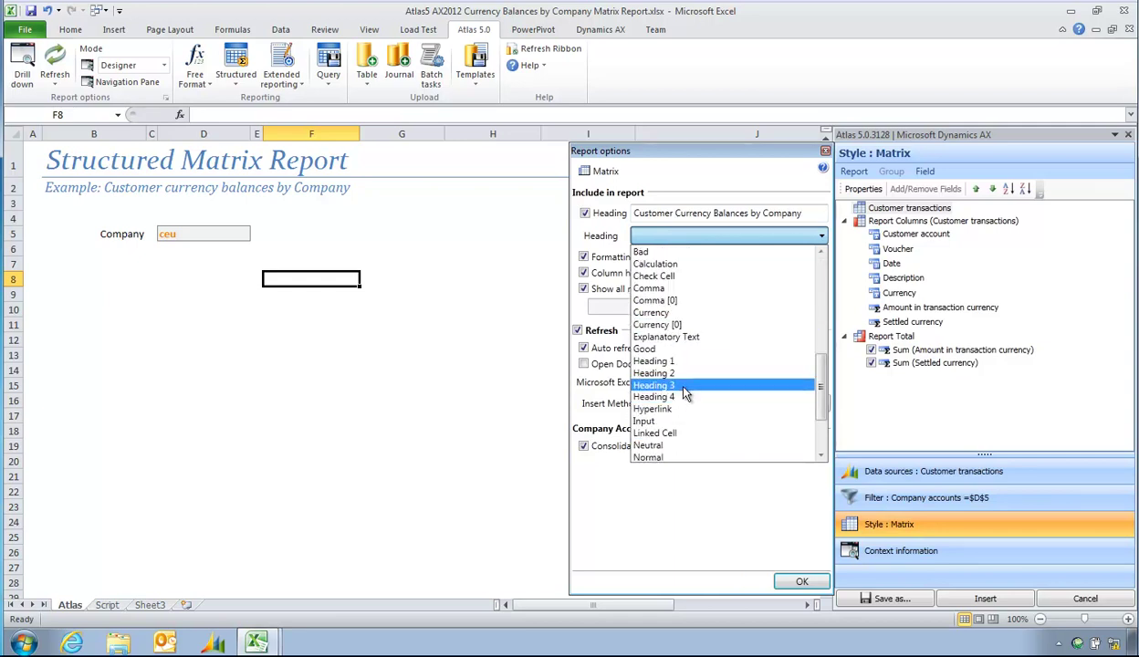
click(666, 384)
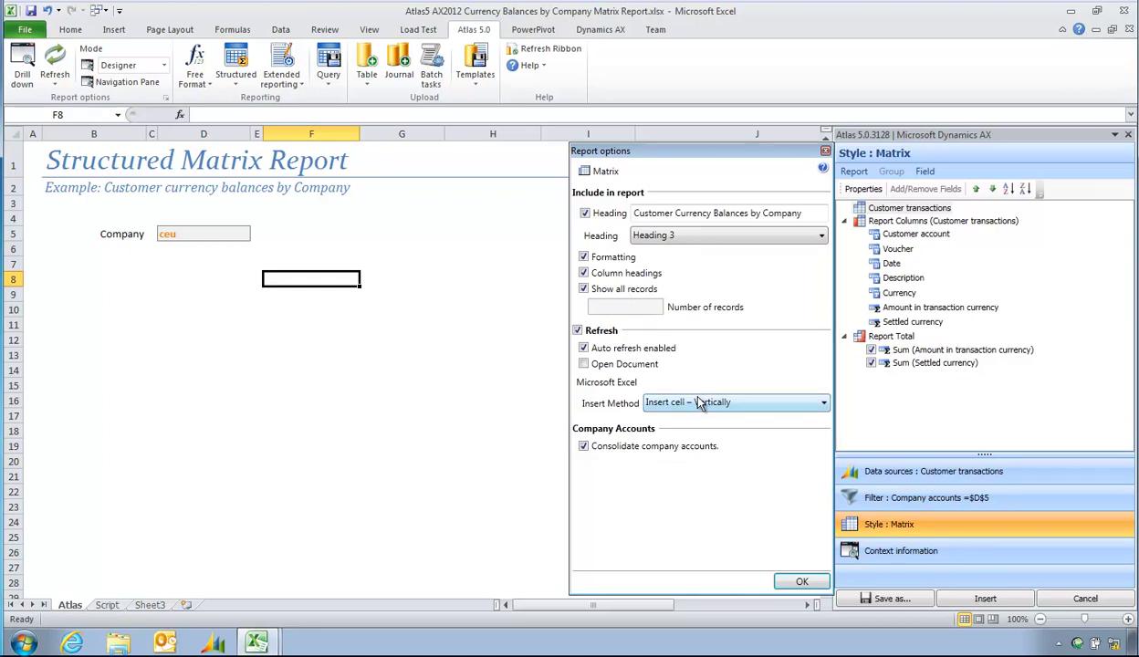
click(685, 402)
click(669, 467)
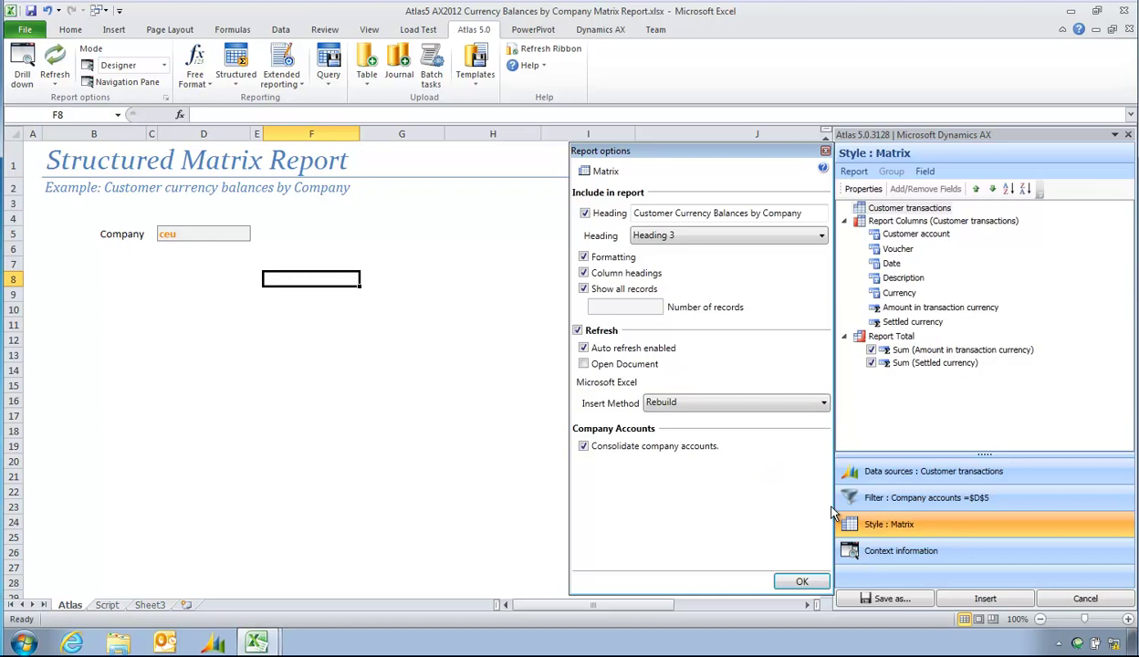
Remove Customer account, Voucher, Date, Description and Settled currency from the report columns
click(791, 583)
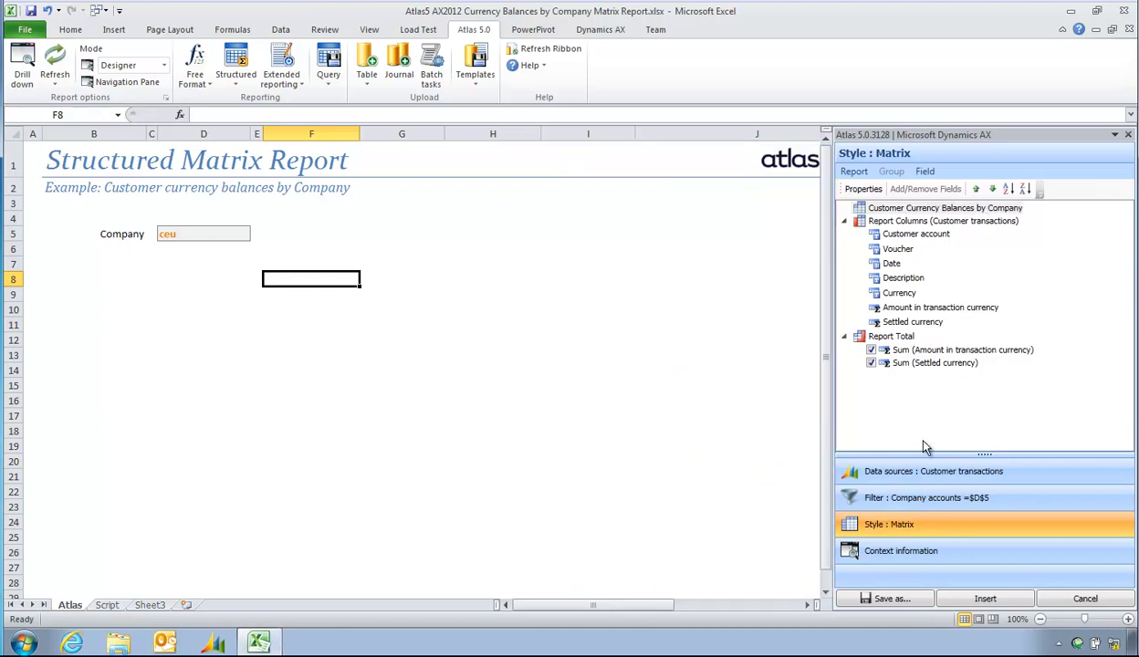
click(911, 222)
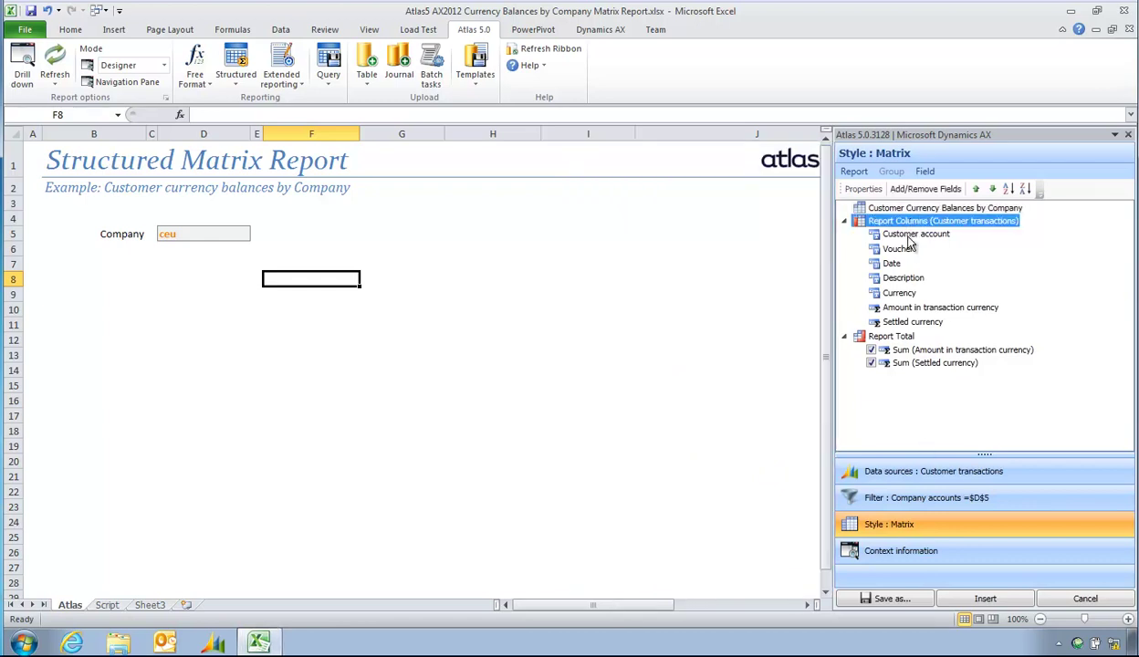
click(915, 189)
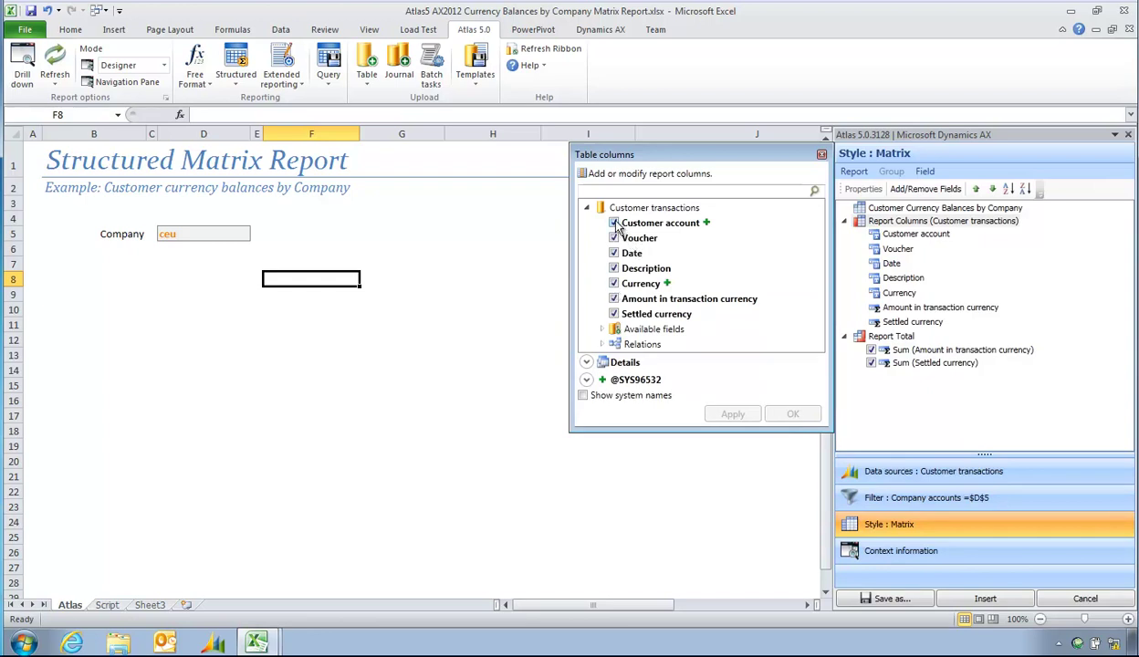
click(613, 223)
click(613, 238)
click(613, 252)
click(613, 268)
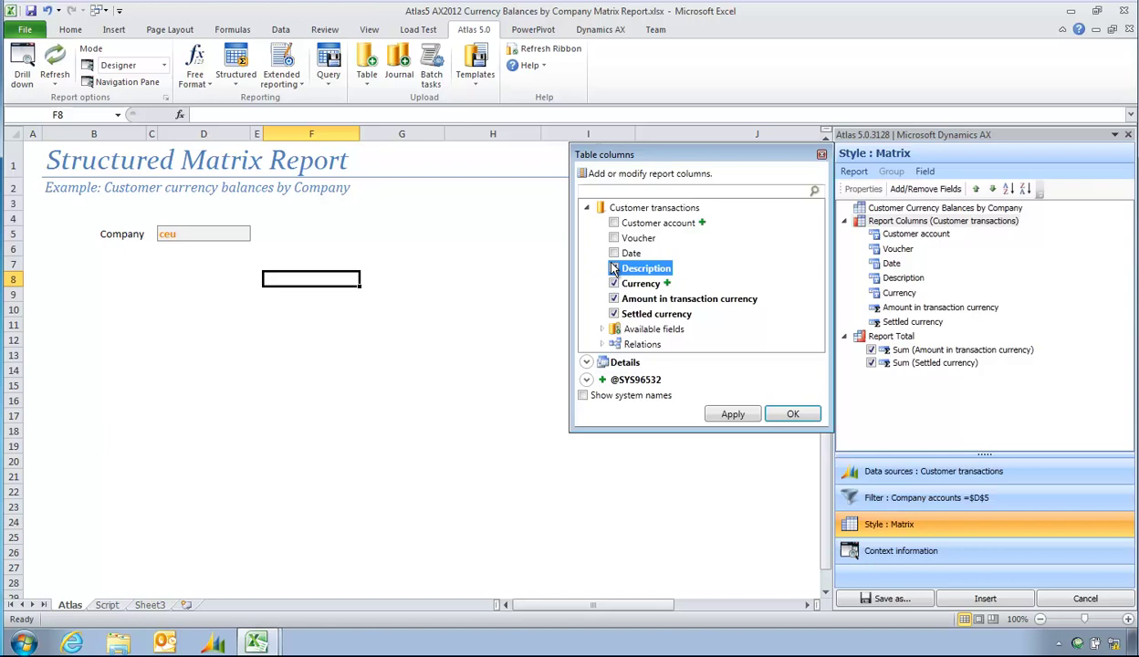
click(613, 314)
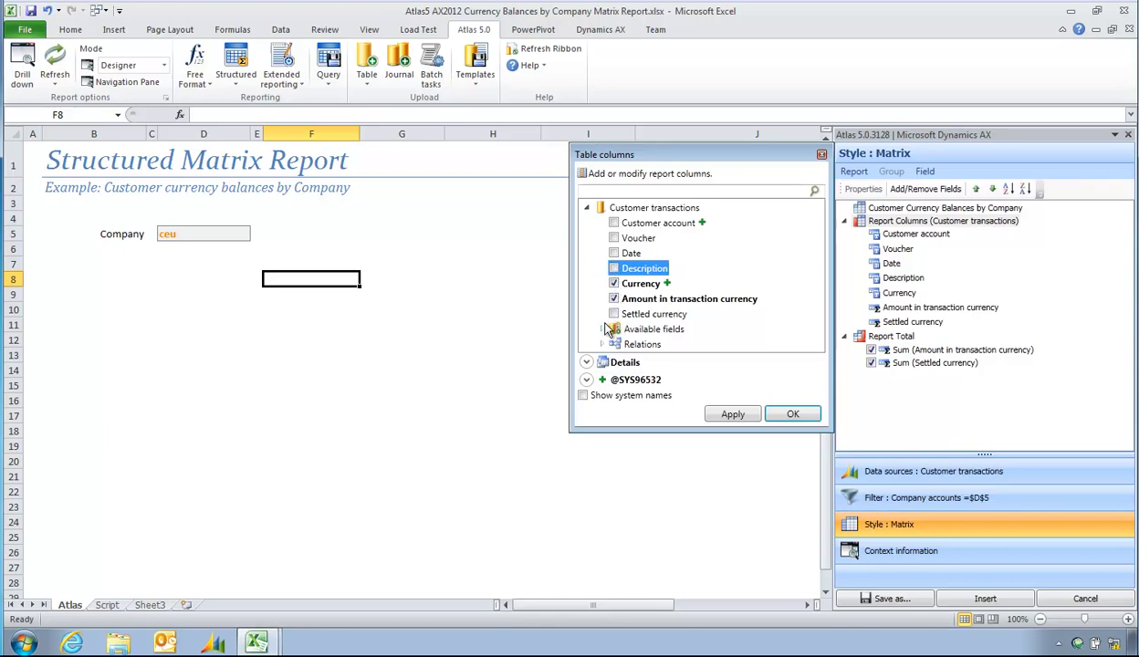
Add Company accounts from the available fields and confirm the column set
click(602, 332)
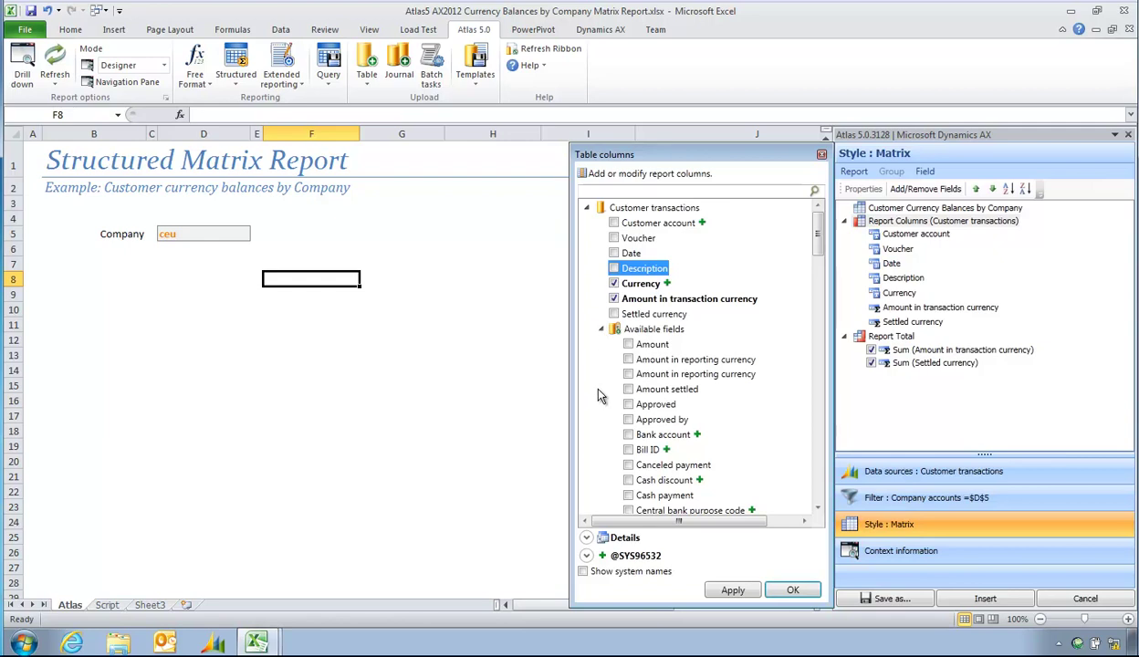
scroll(602, 402, down, 1)
scroll(602, 420, down, 2)
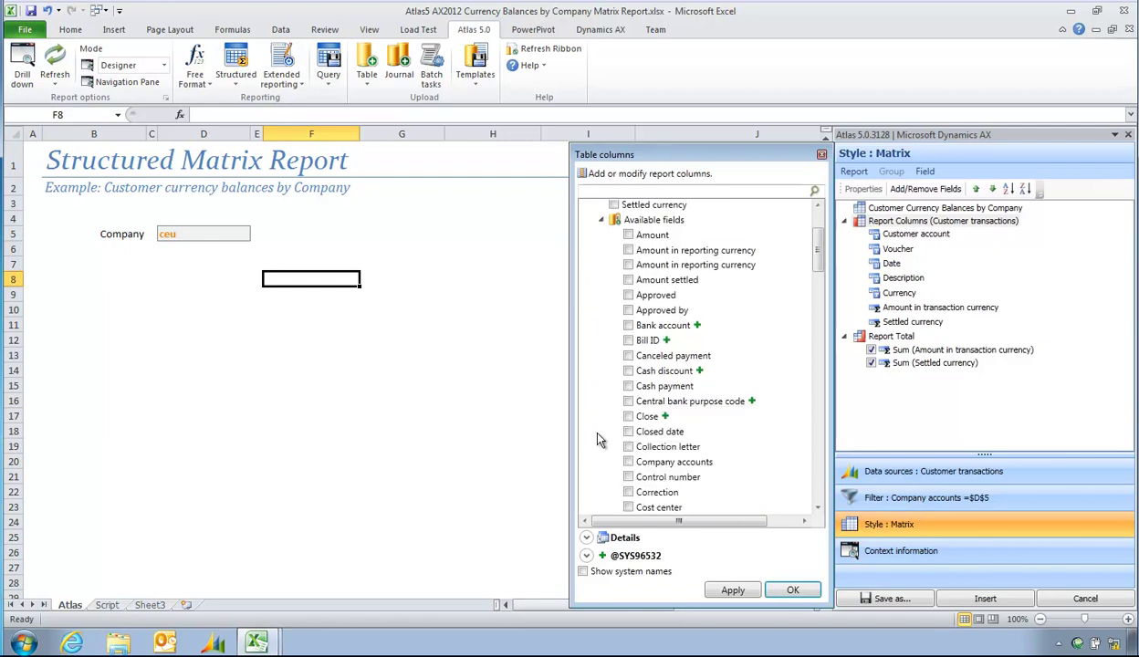
click(628, 462)
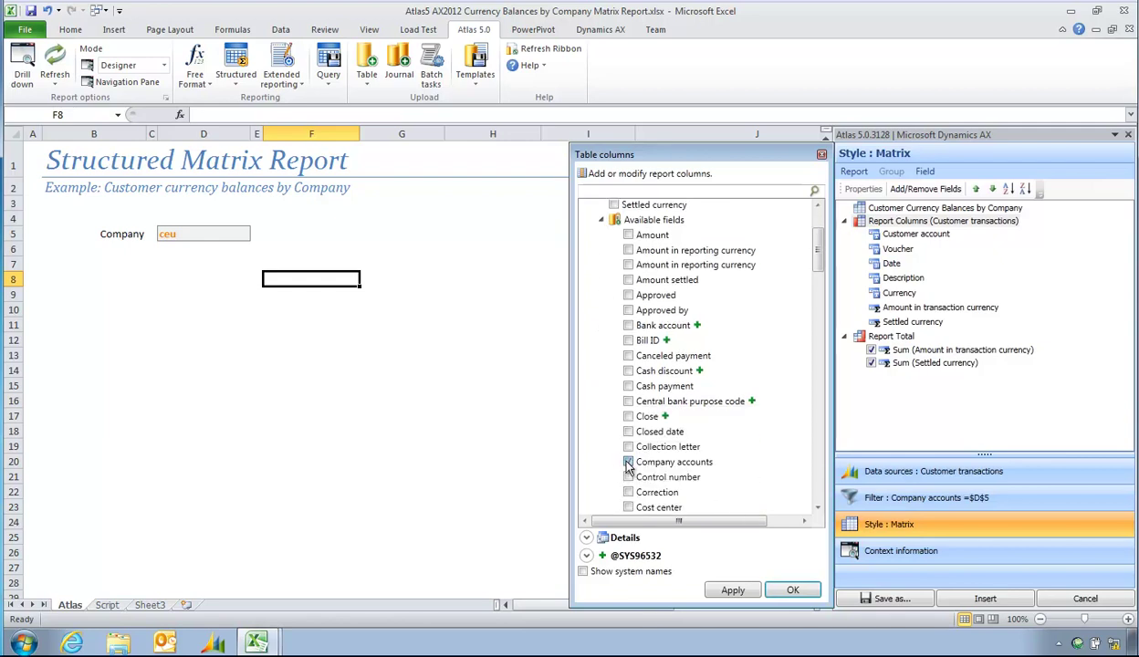
click(796, 590)
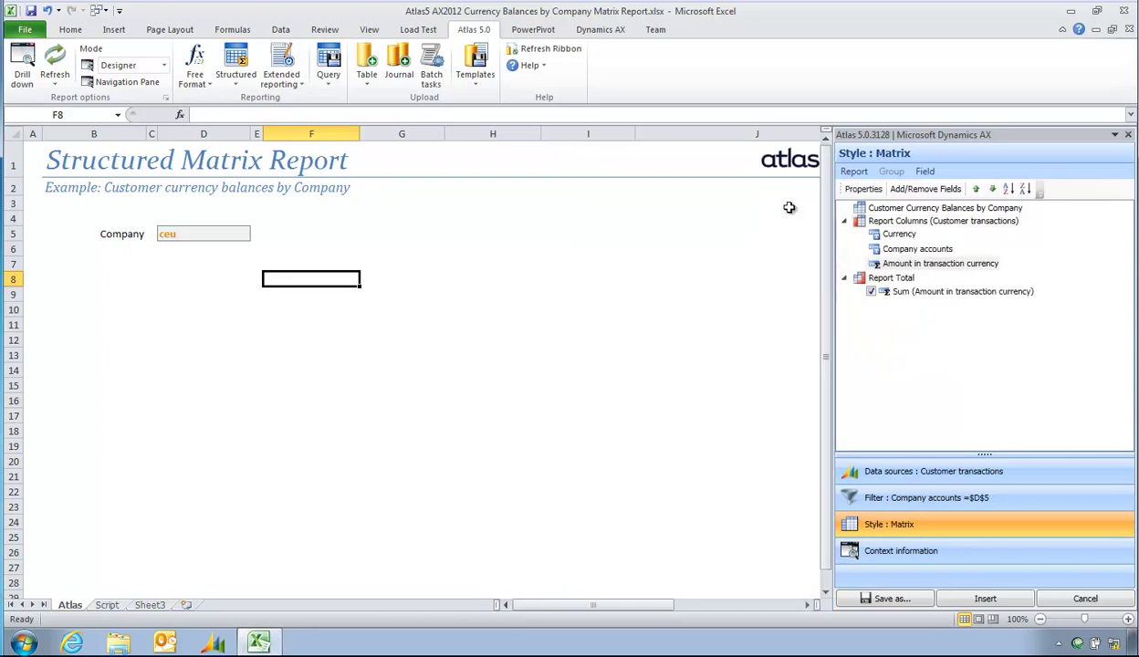
Make Company accounts the matrix column basis and expand the Report Total options
click(885, 235)
click(878, 249)
click(877, 264)
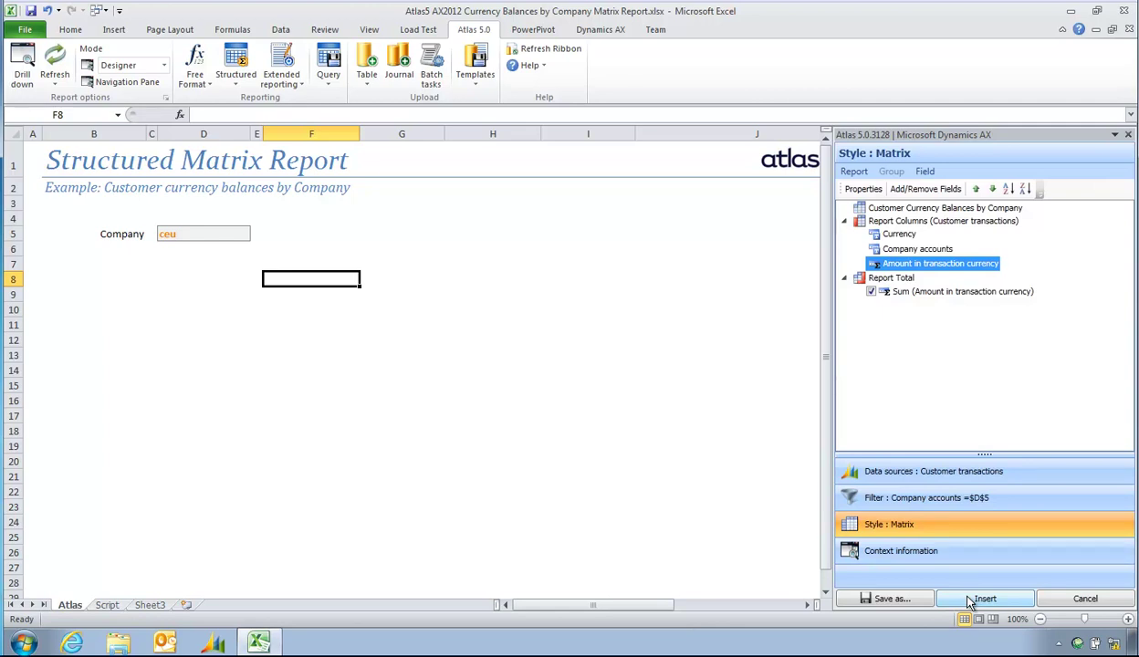
click(899, 241)
click(898, 248)
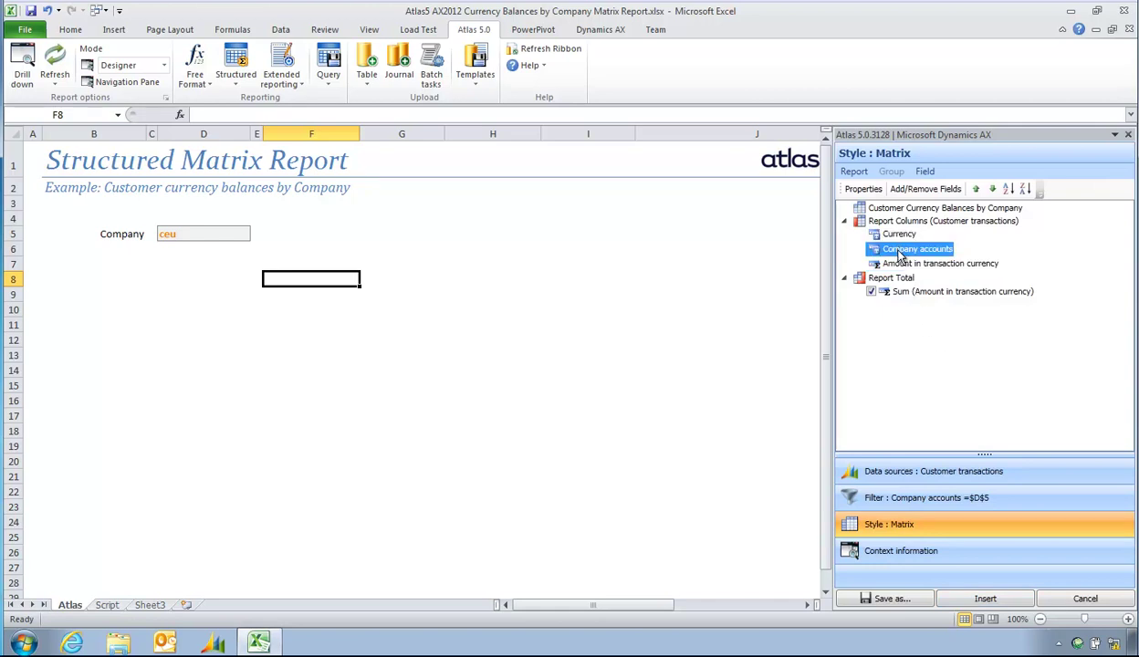
right_click(899, 256)
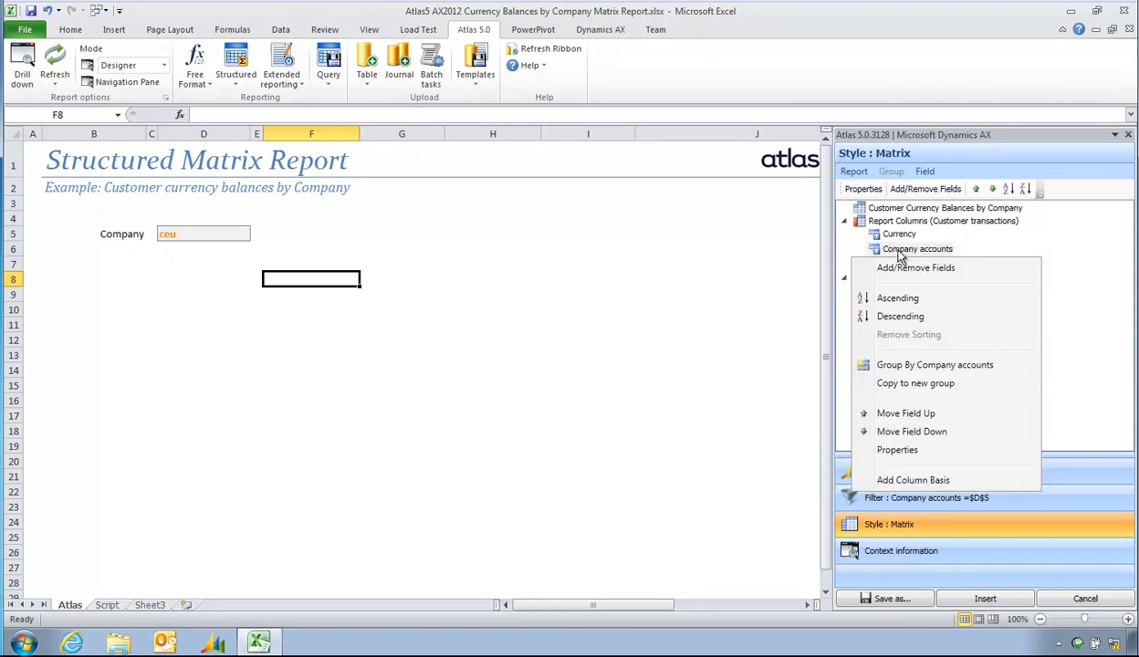
click(906, 480)
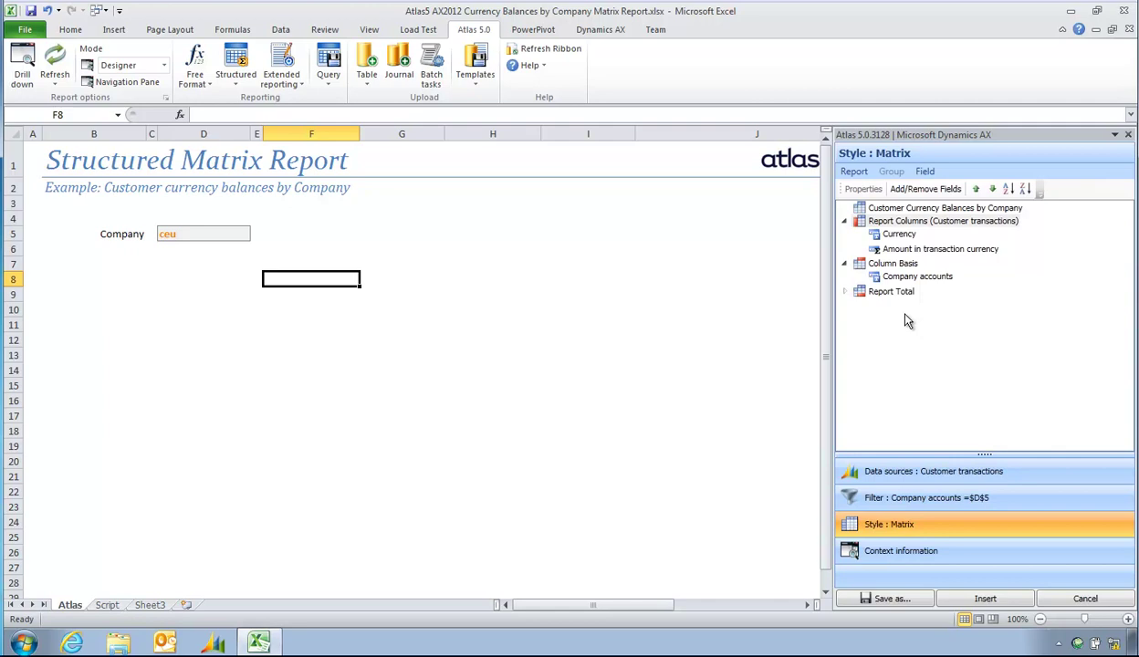
click(844, 291)
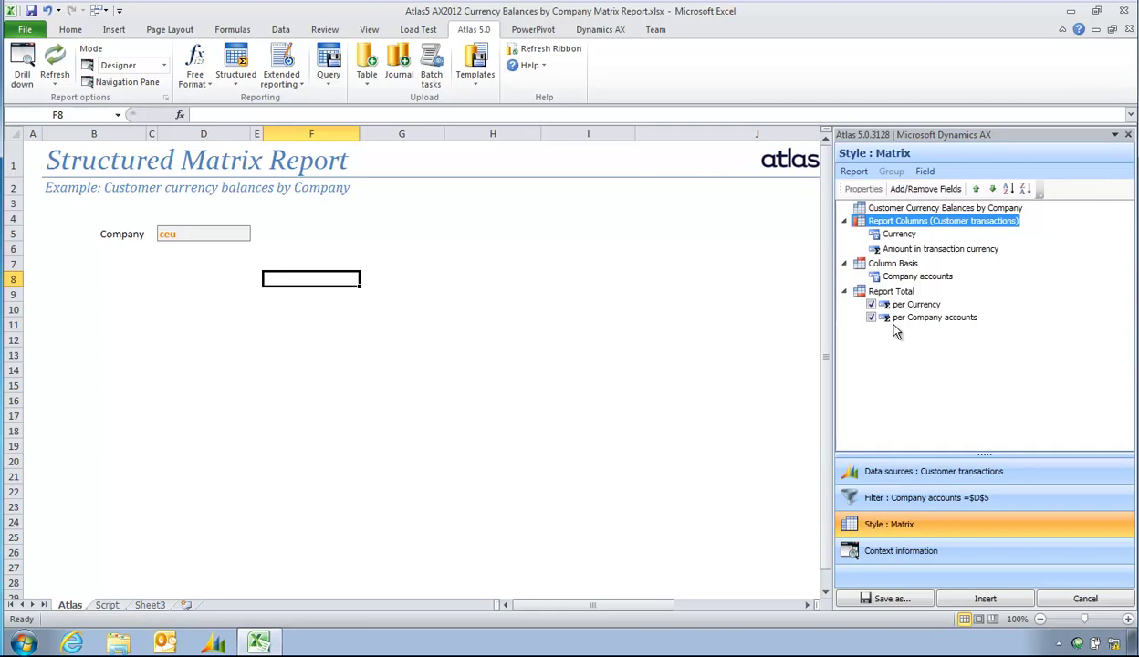
Drop the per Company accounts total and insert the matrix into the sheet
click(870, 318)
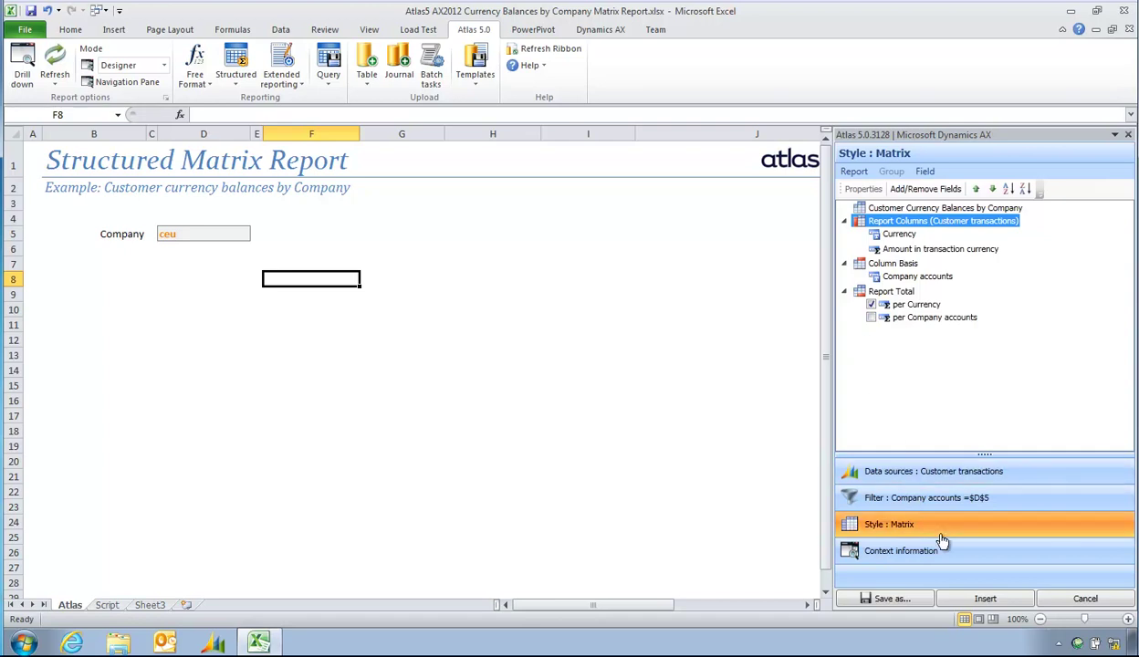
click(987, 600)
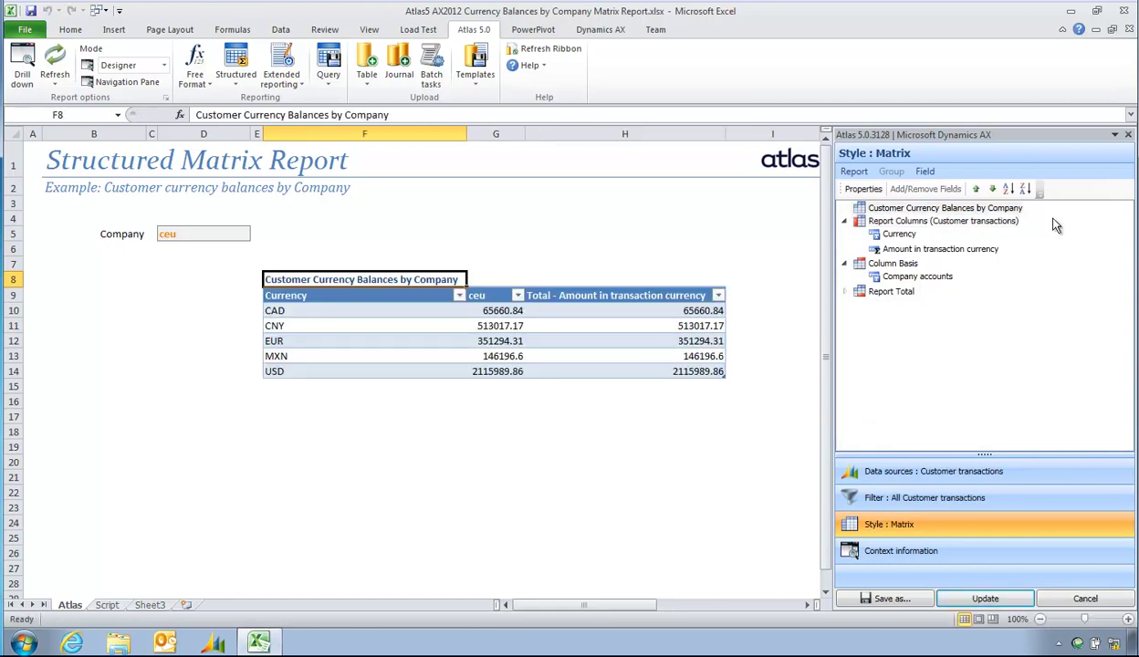
click(1128, 136)
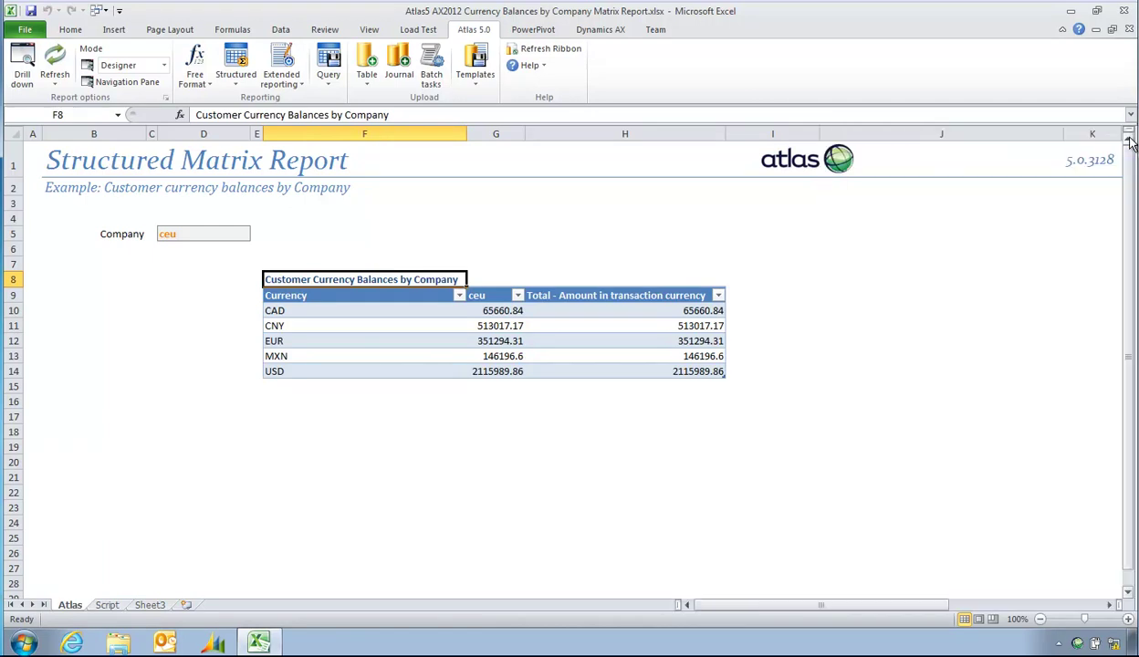
Rename the total column header in H9 to 'Total'
click(610, 294)
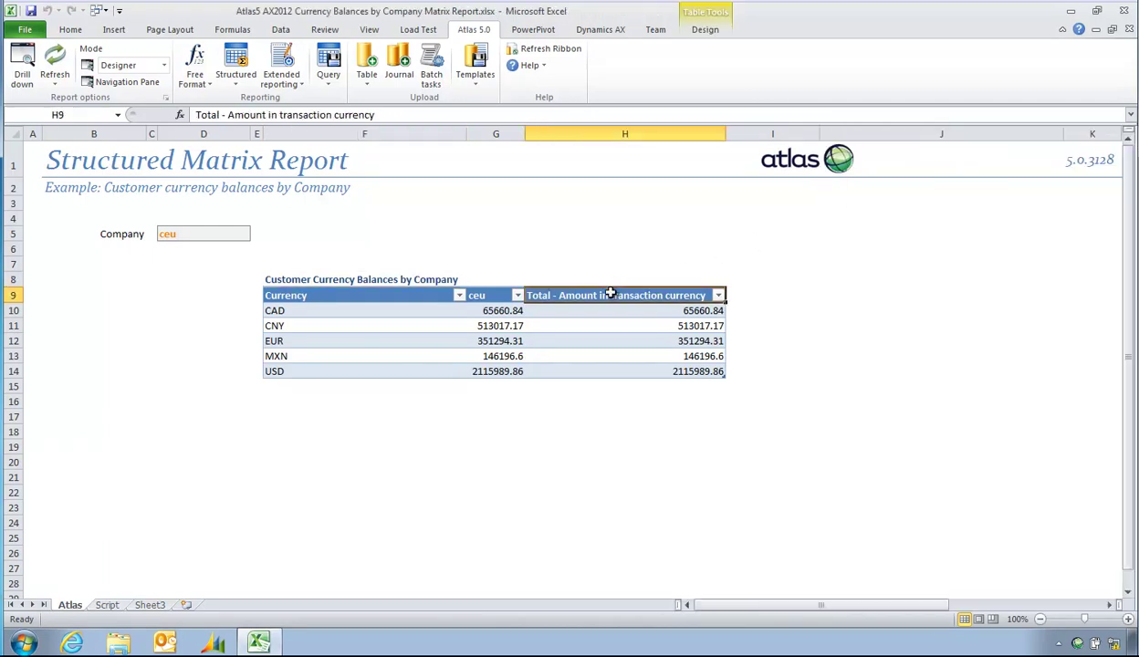
text(Total)
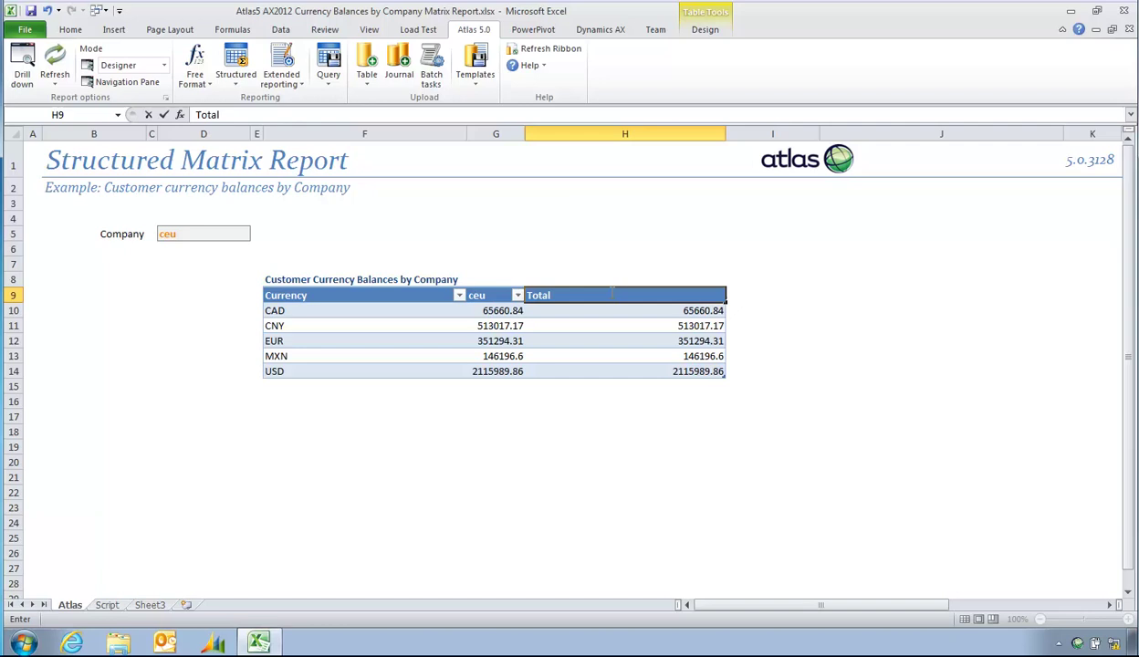
click(584, 310)
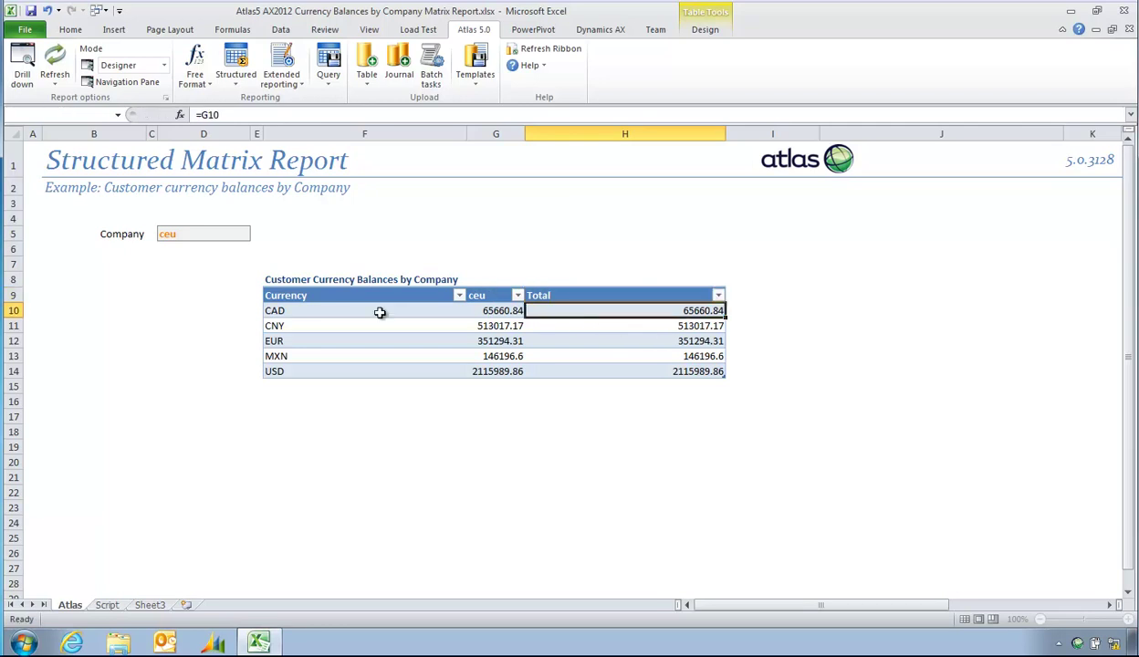
Change the Company filter in D5 to 'ceu, ceed' so the matrix shows both companies
click(264, 311)
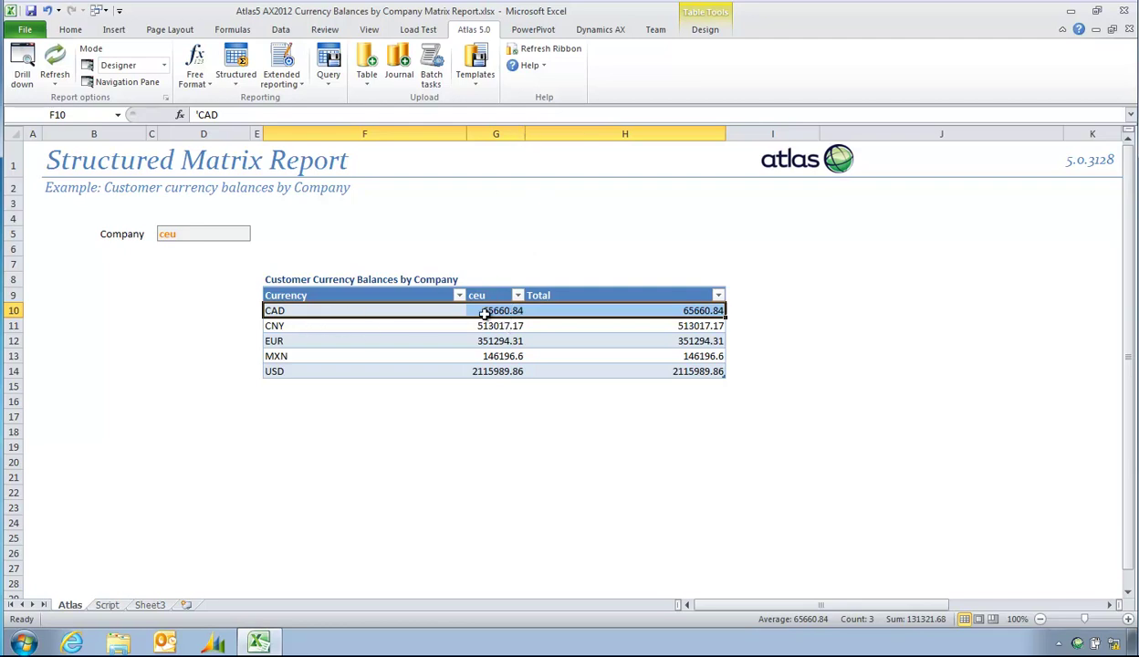
click(184, 234)
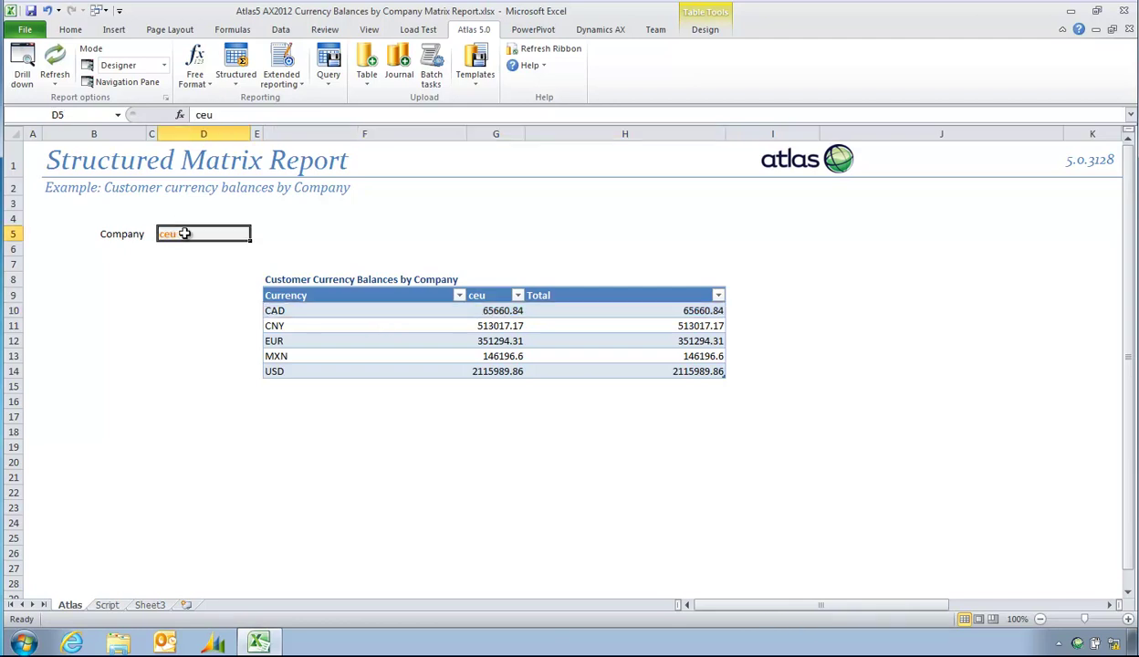
text(ceu,)
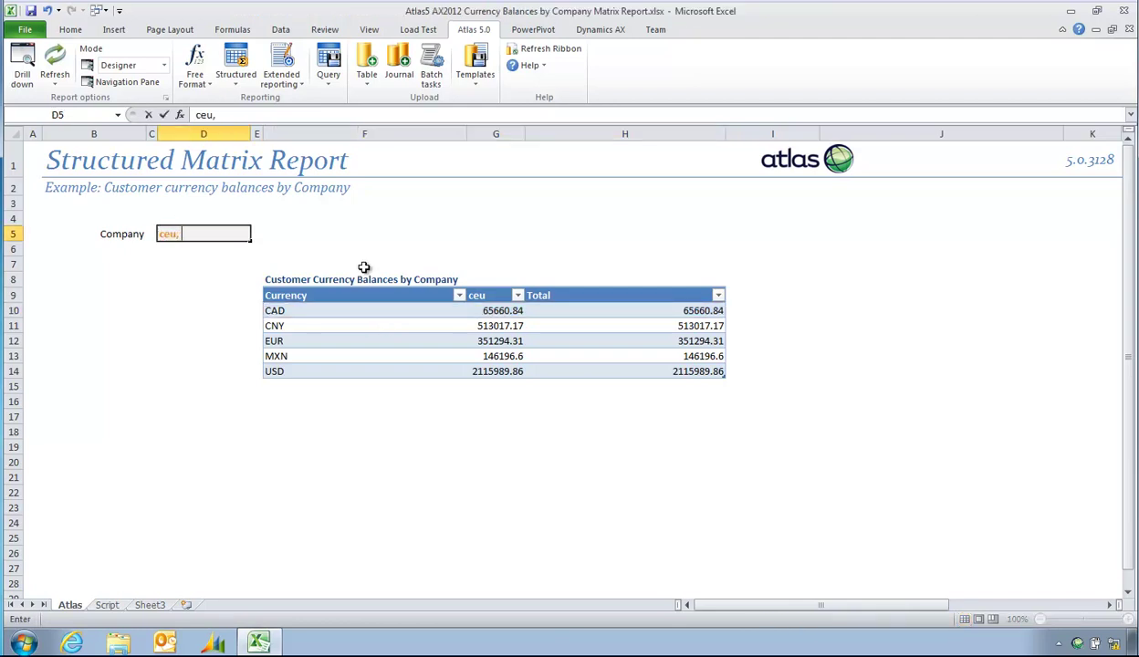
text( ceed)
key(Return)
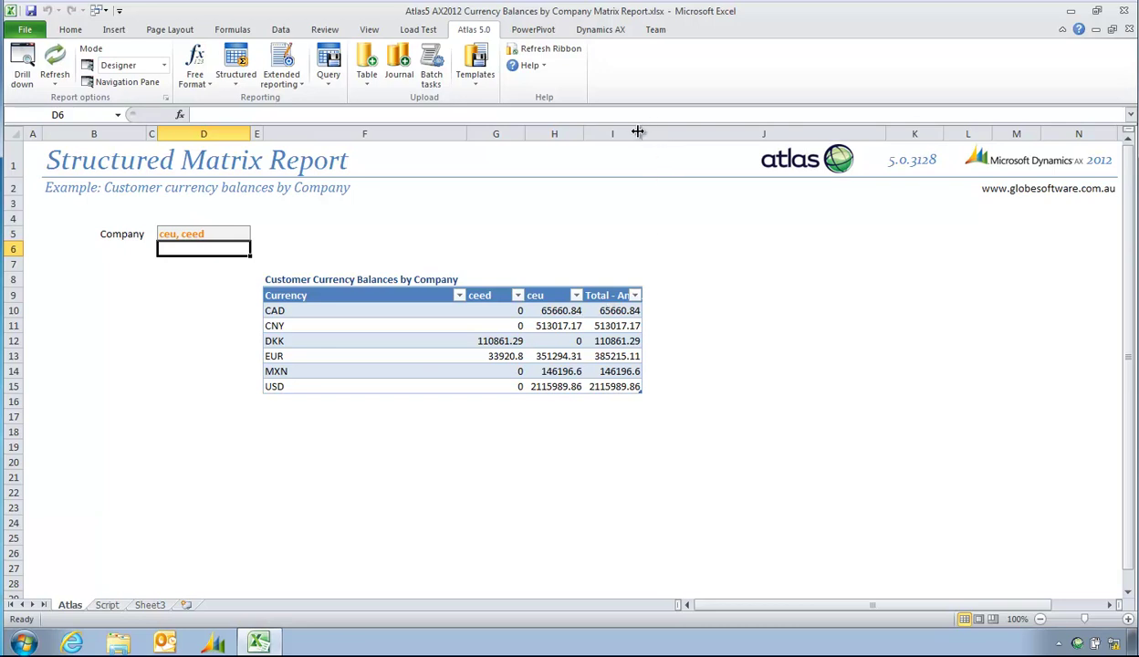
Widen the Total and ceu columns and apply Comma Style with one decimal to the amounts
drag(637, 132, 675, 128)
drag(584, 133, 605, 127)
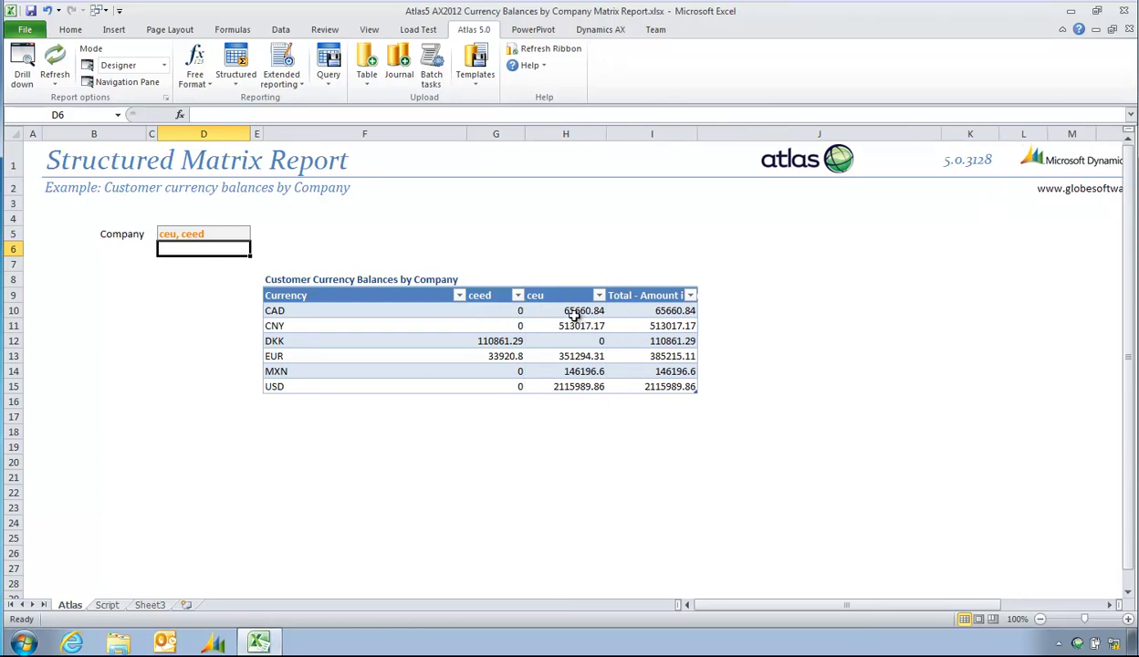
drag(470, 293, 673, 388)
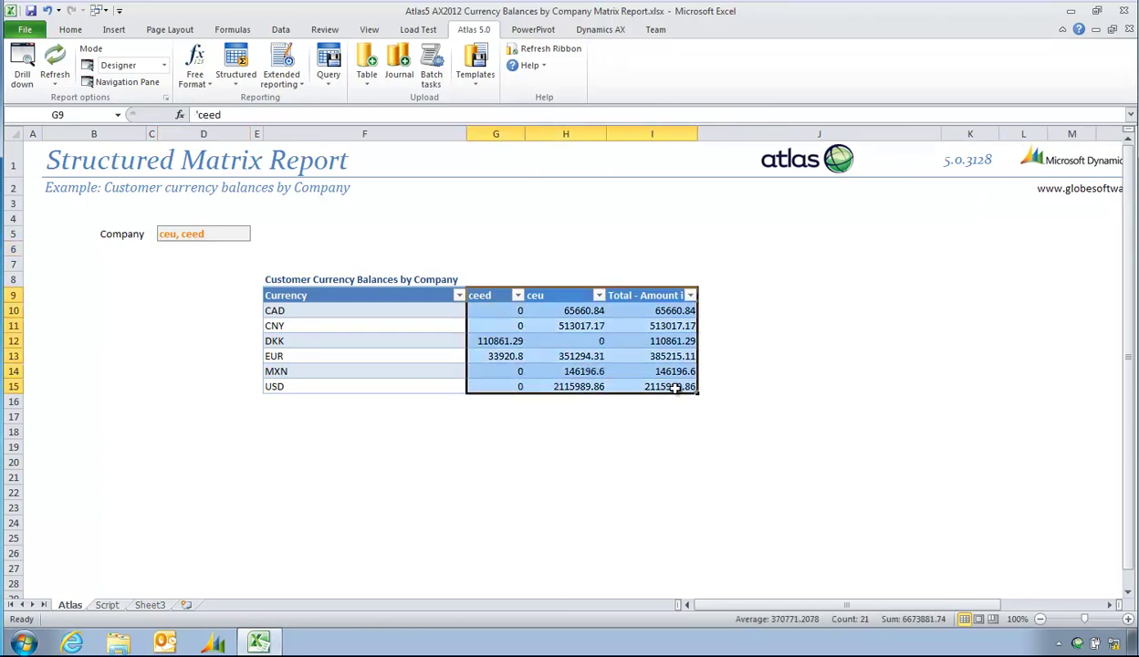
click(71, 30)
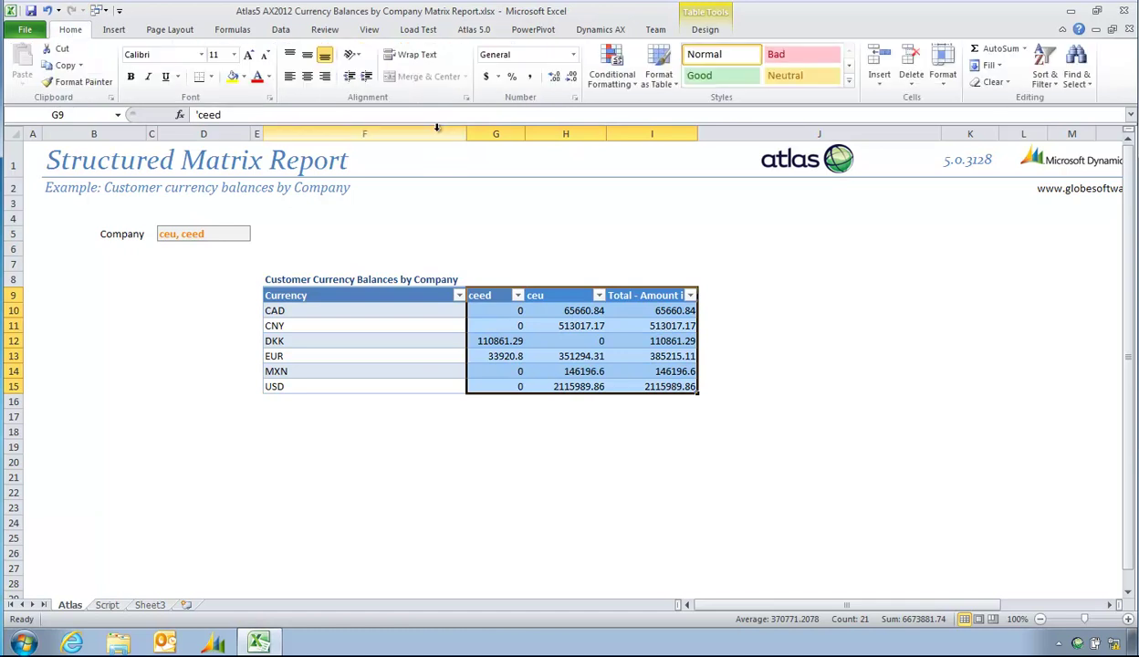
click(525, 76)
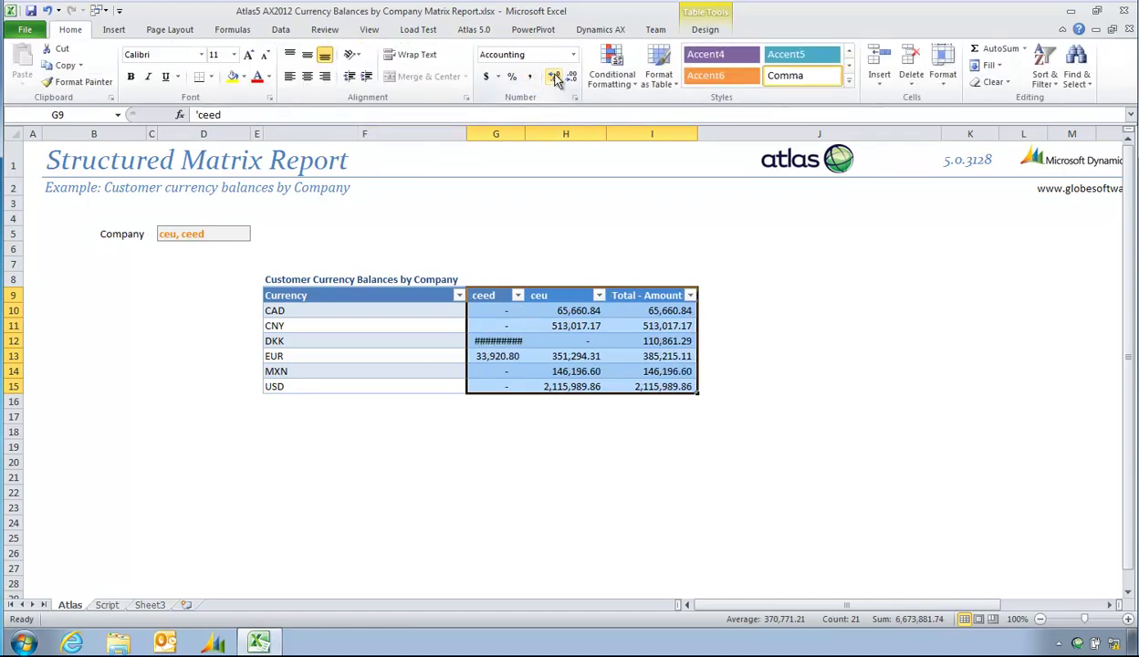
click(555, 78)
click(572, 78)
click(571, 78)
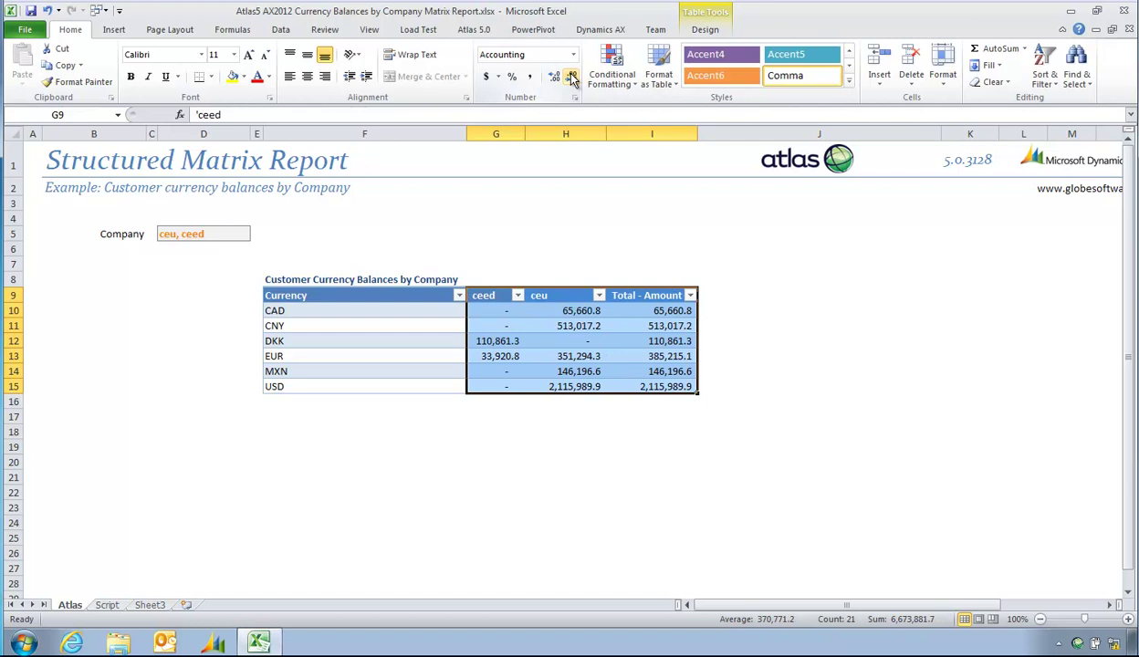
click(571, 78)
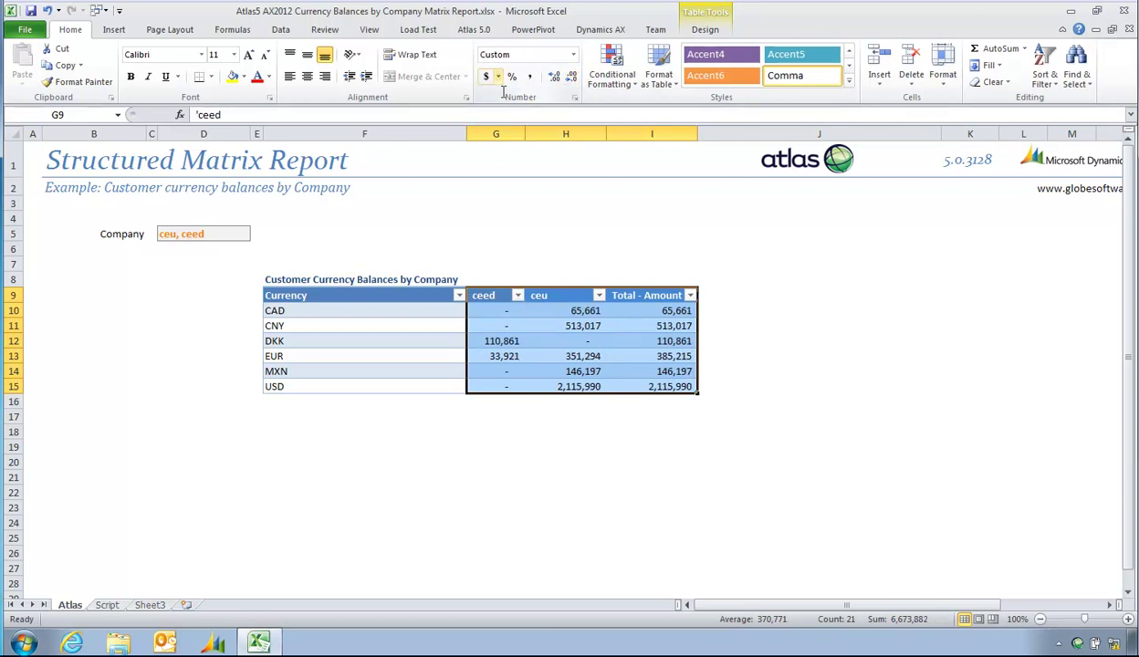
Apply the purple table style and narrow the Currency and ceu columns
click(704, 31)
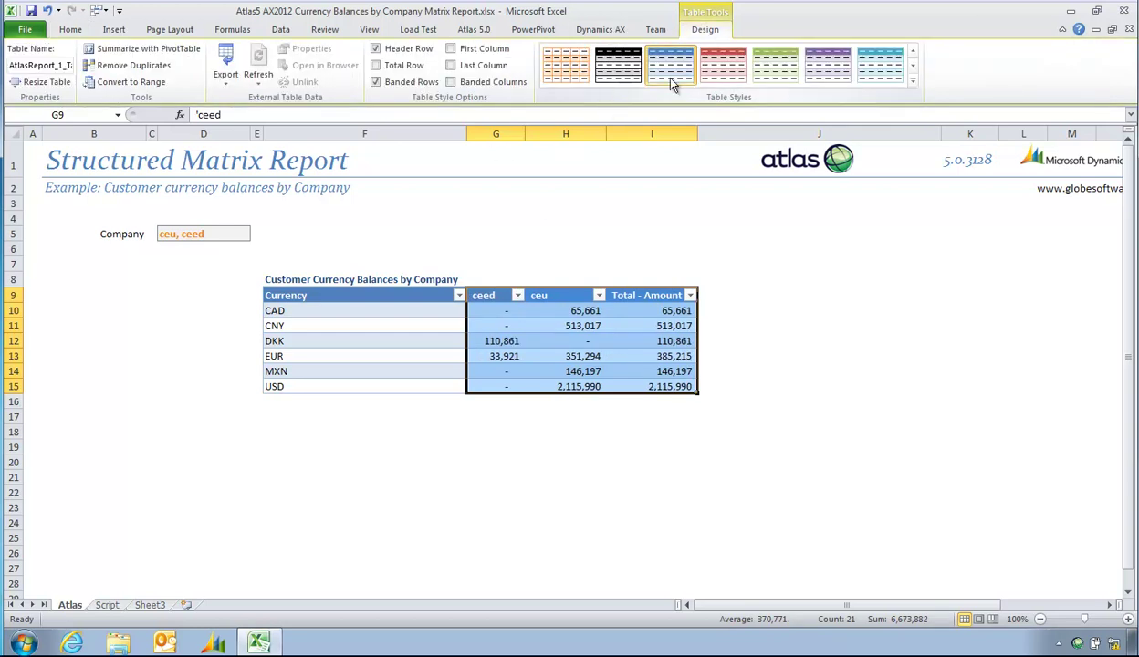
click(819, 73)
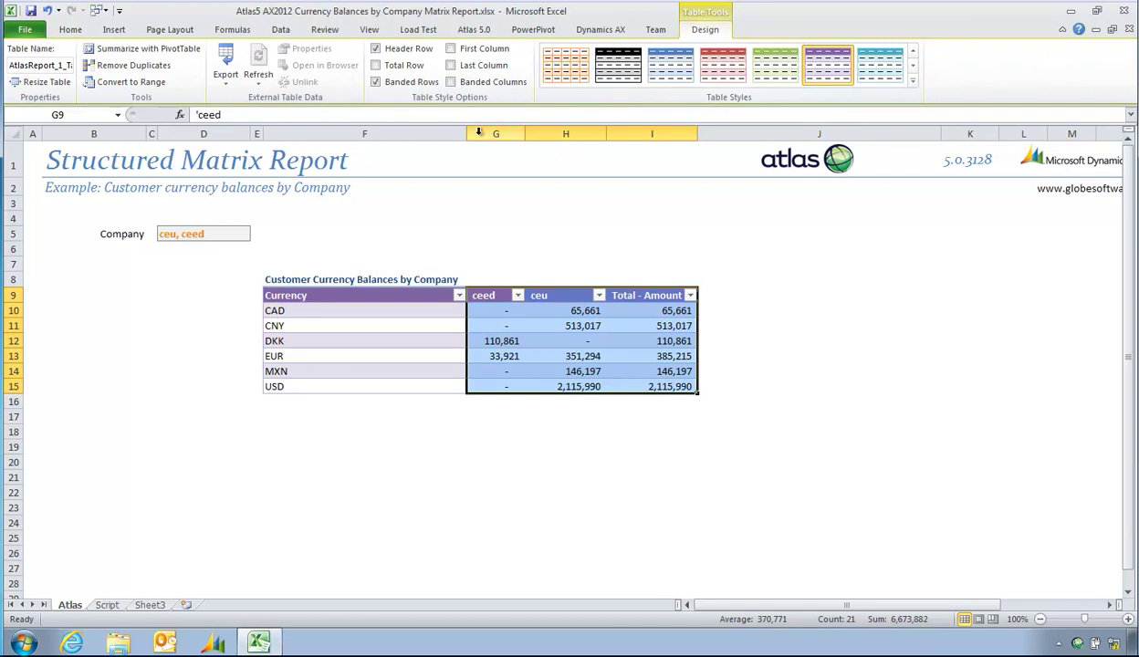
click(374, 338)
drag(467, 134, 445, 134)
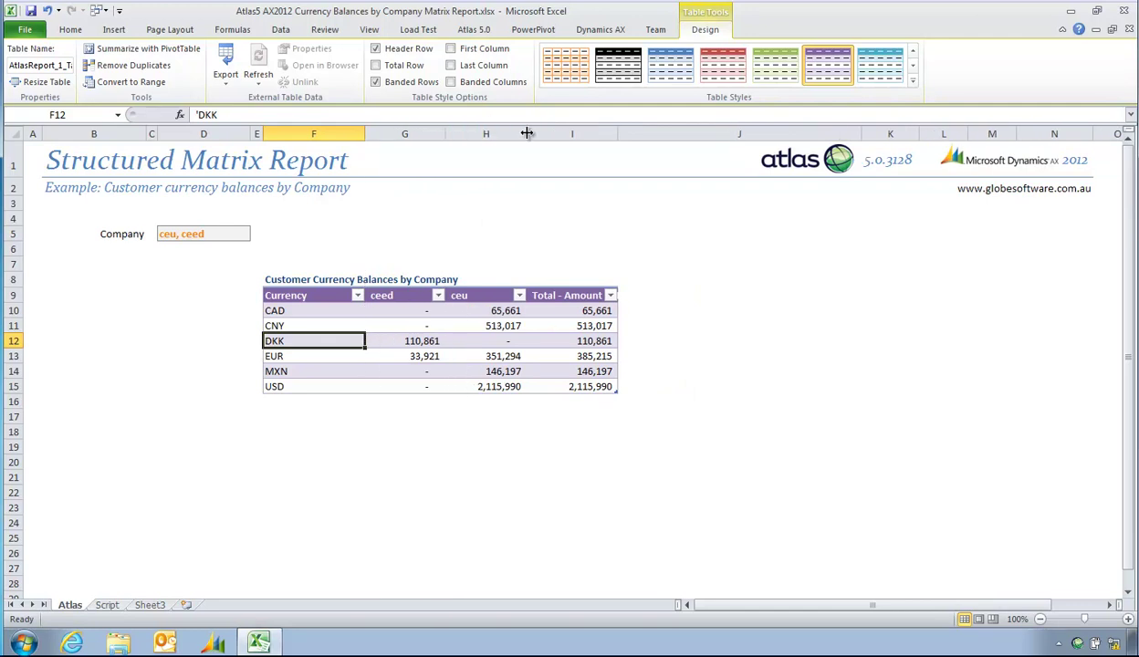
drag(526, 134, 520, 134)
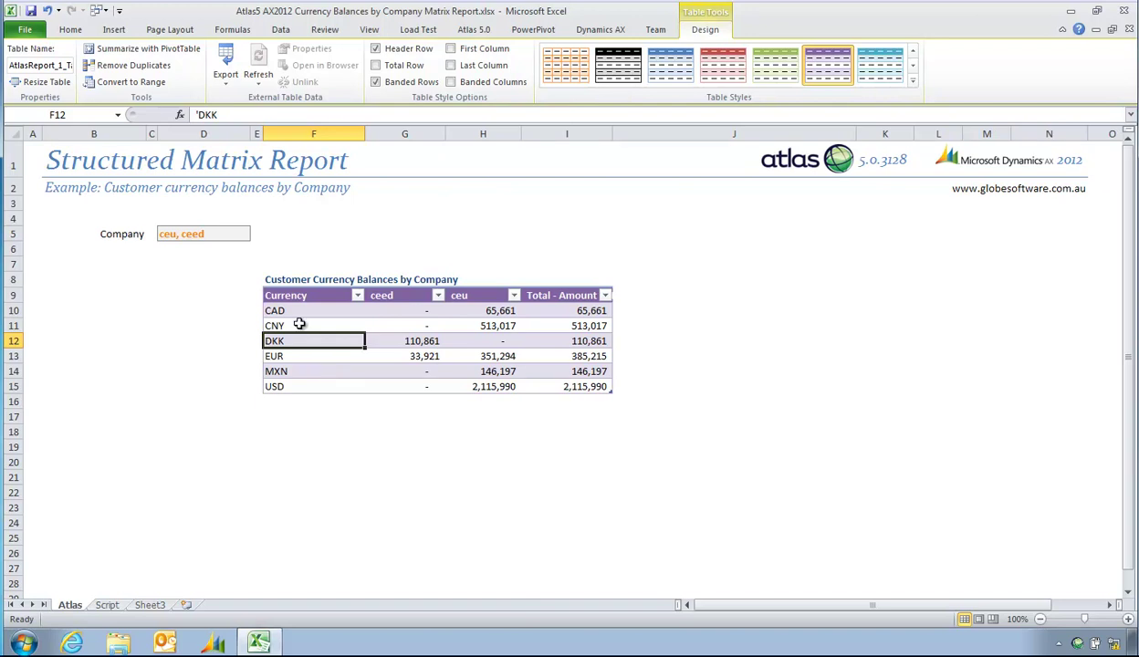
Change the Company filter to * to show cee, ceed and ceu columns, then select ceed's EUR balance
click(162, 231)
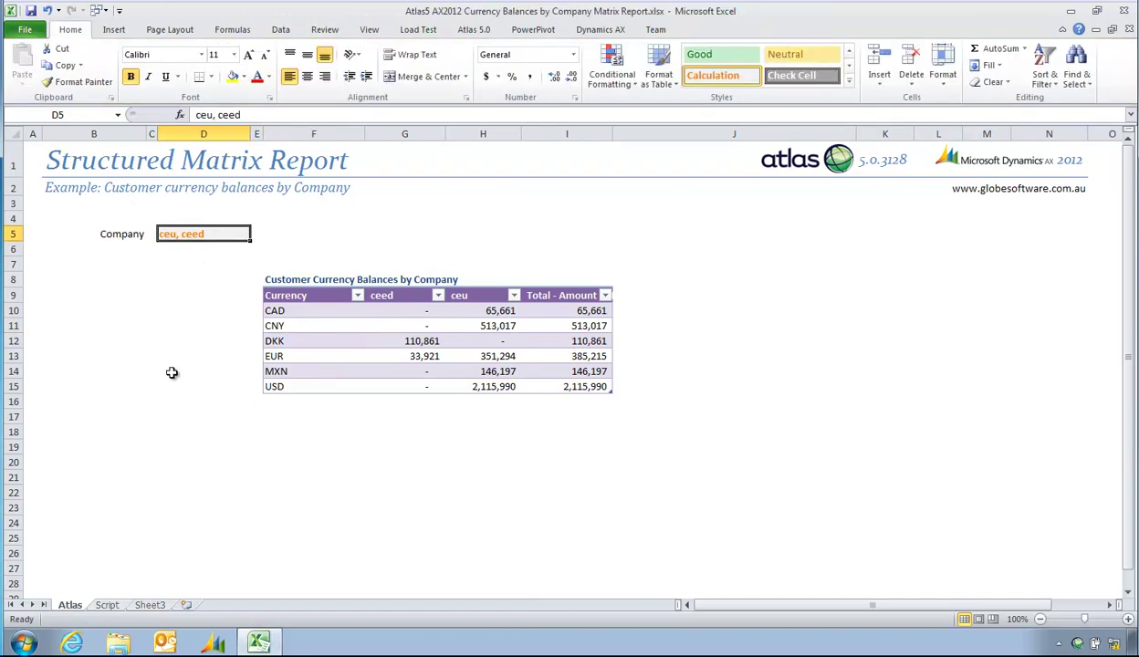
key(BackSpace)
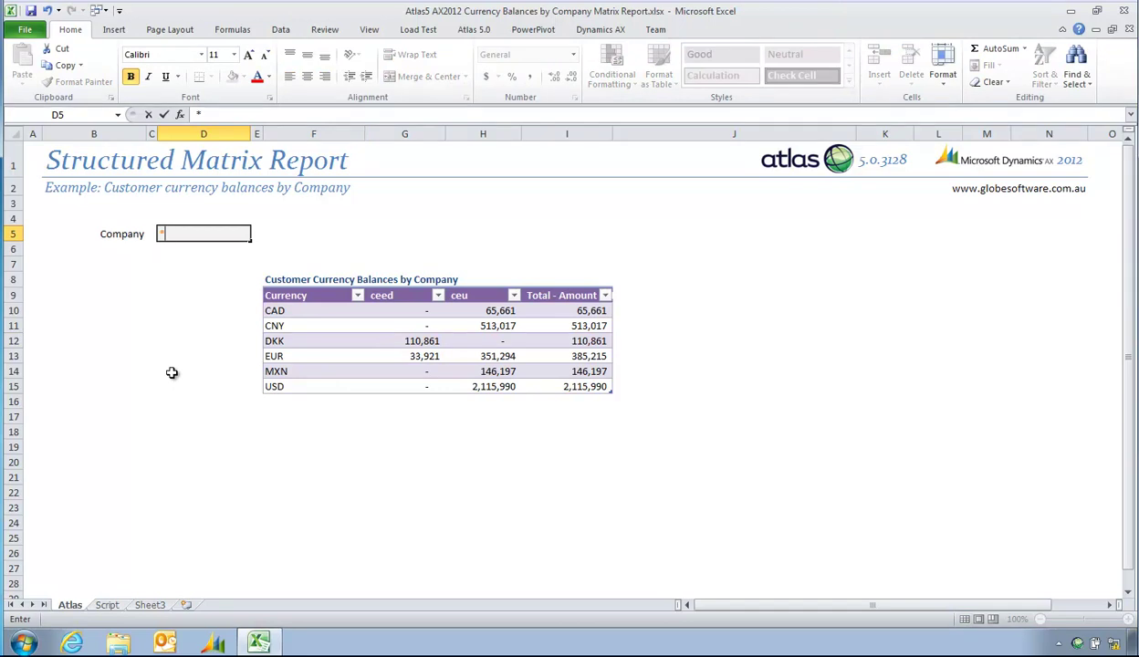
text(*)
key(Return)
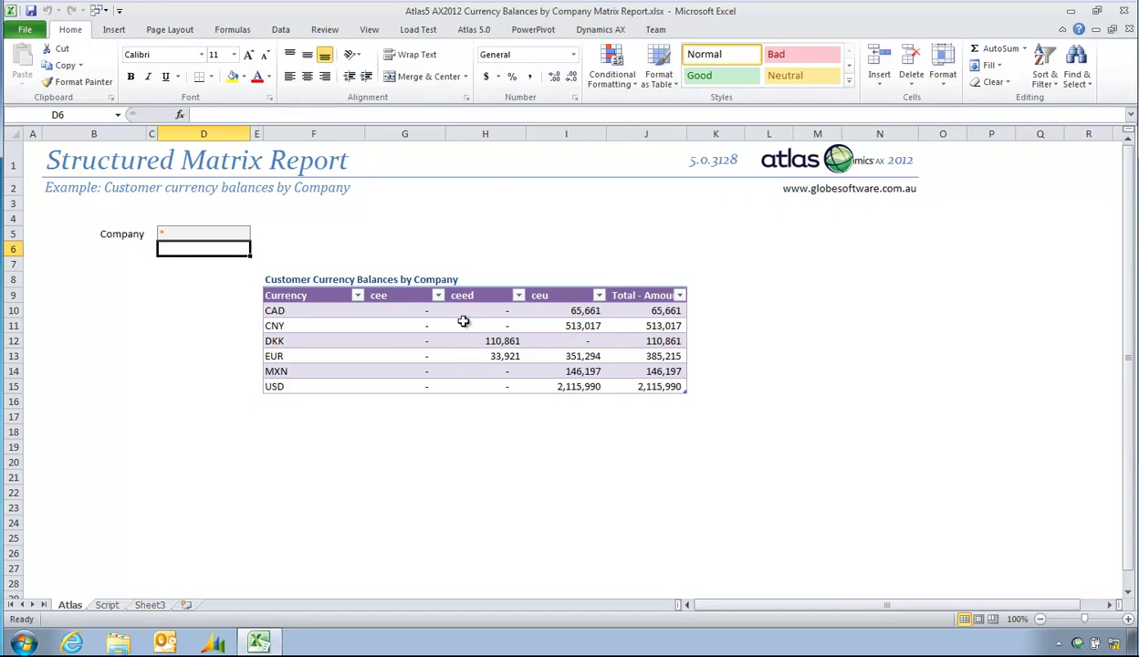
click(492, 358)
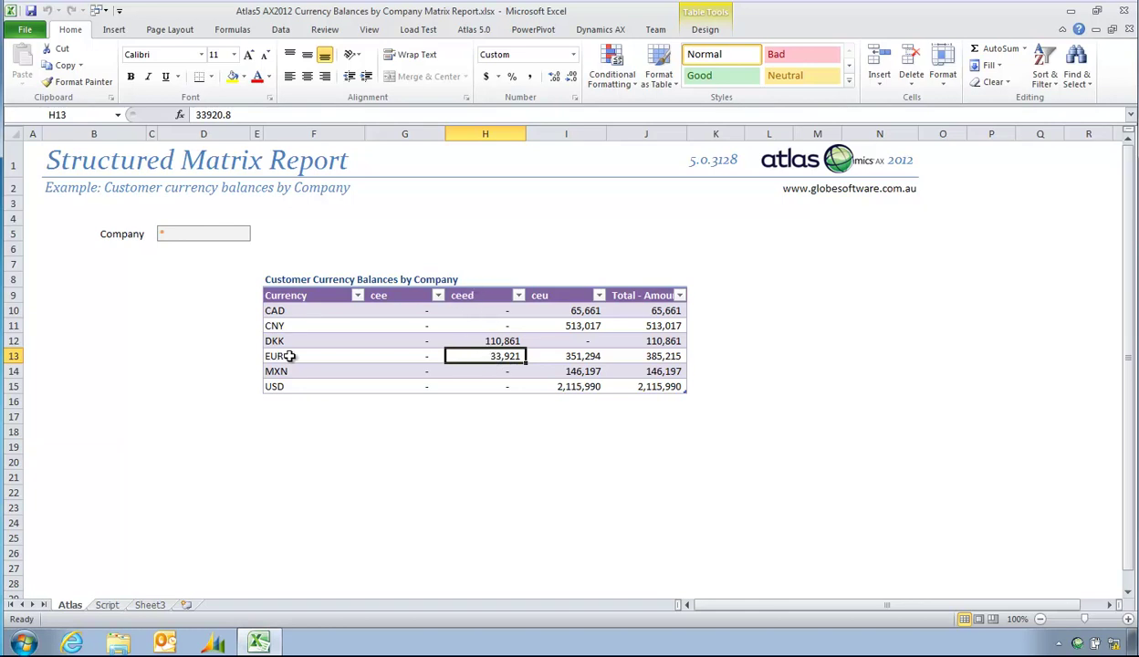
Turn on Atlas drill-down to view the transactions behind the ceed EUR balance, then close them
click(472, 29)
click(21, 64)
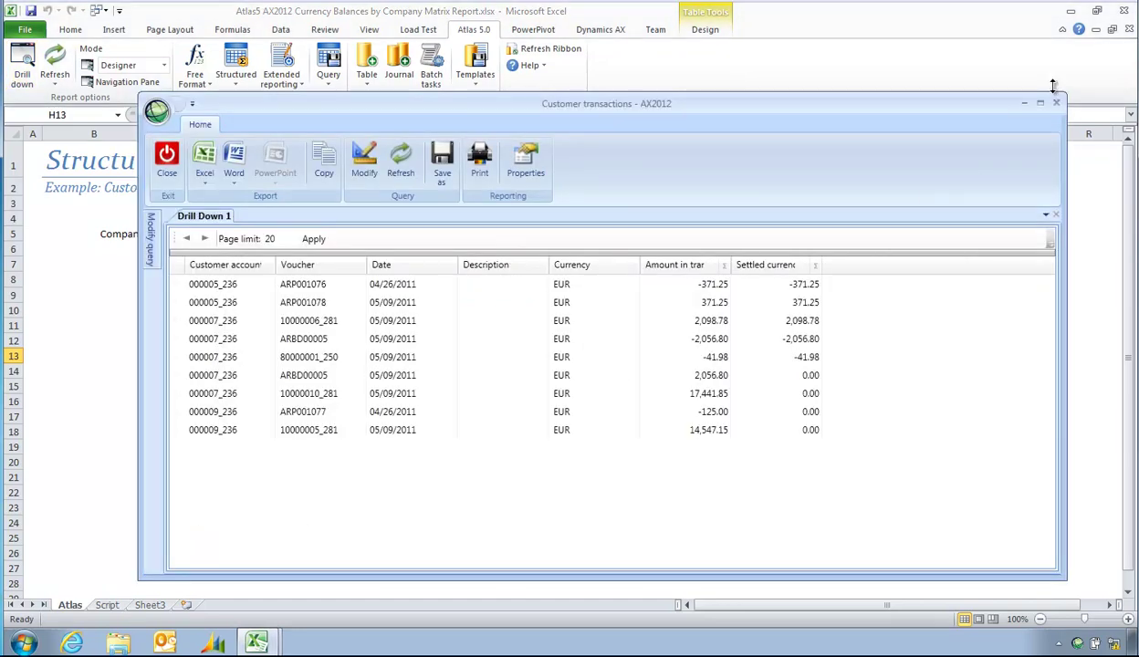
click(1023, 102)
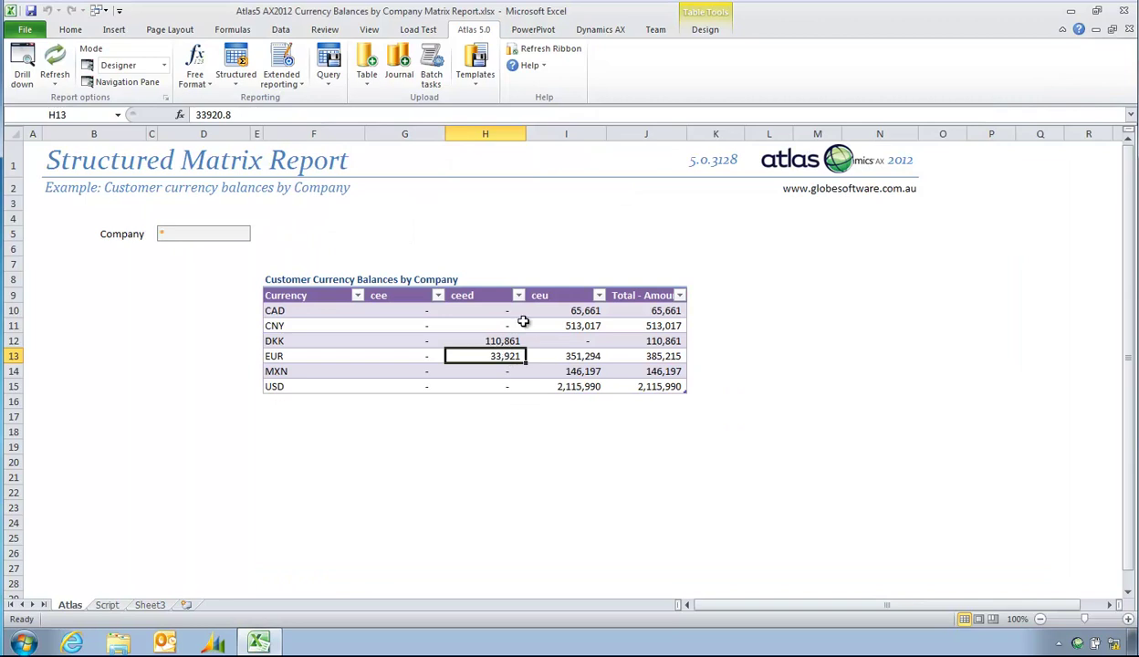
Drill into the Customer transactions behind the ceu CAD balance, then close the list
click(558, 308)
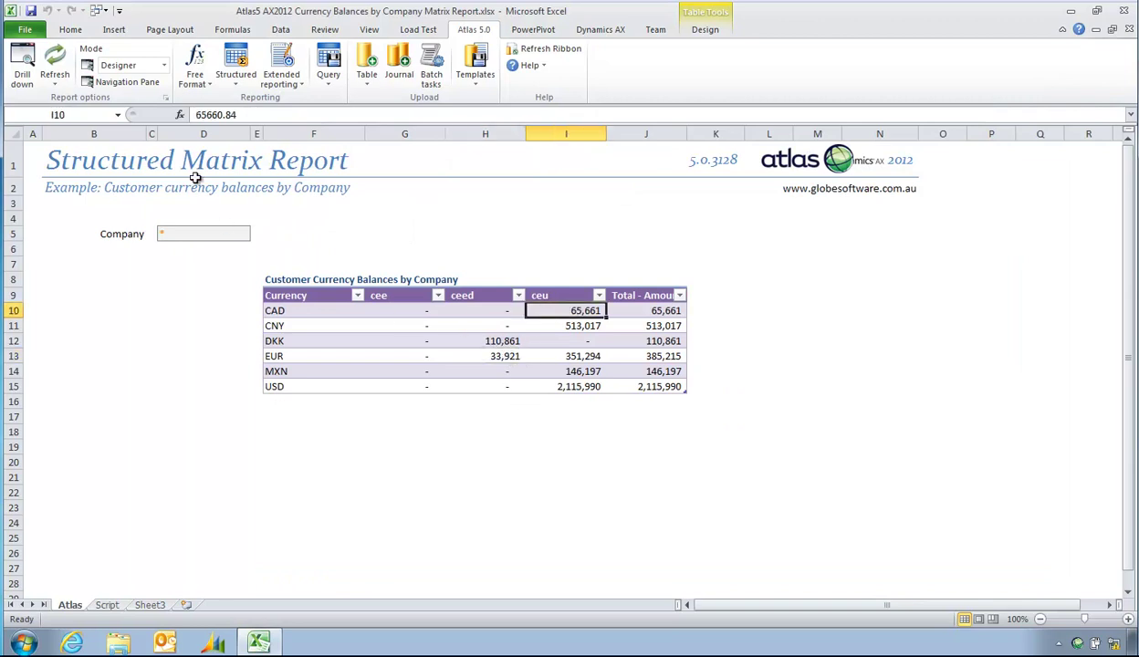
click(22, 75)
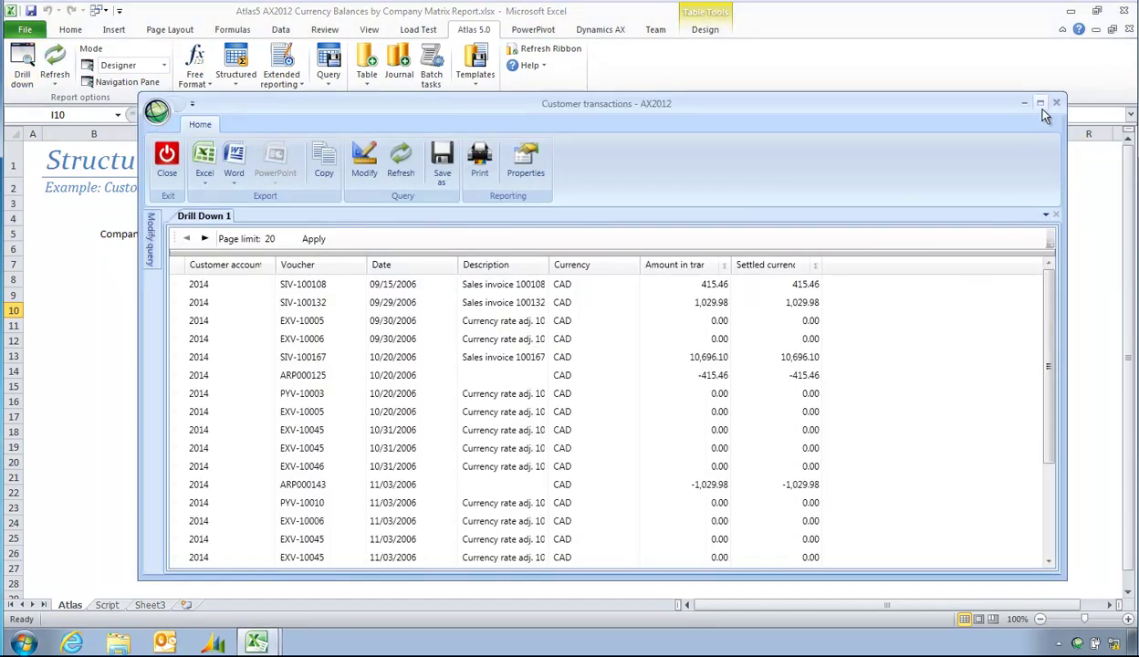
click(1058, 106)
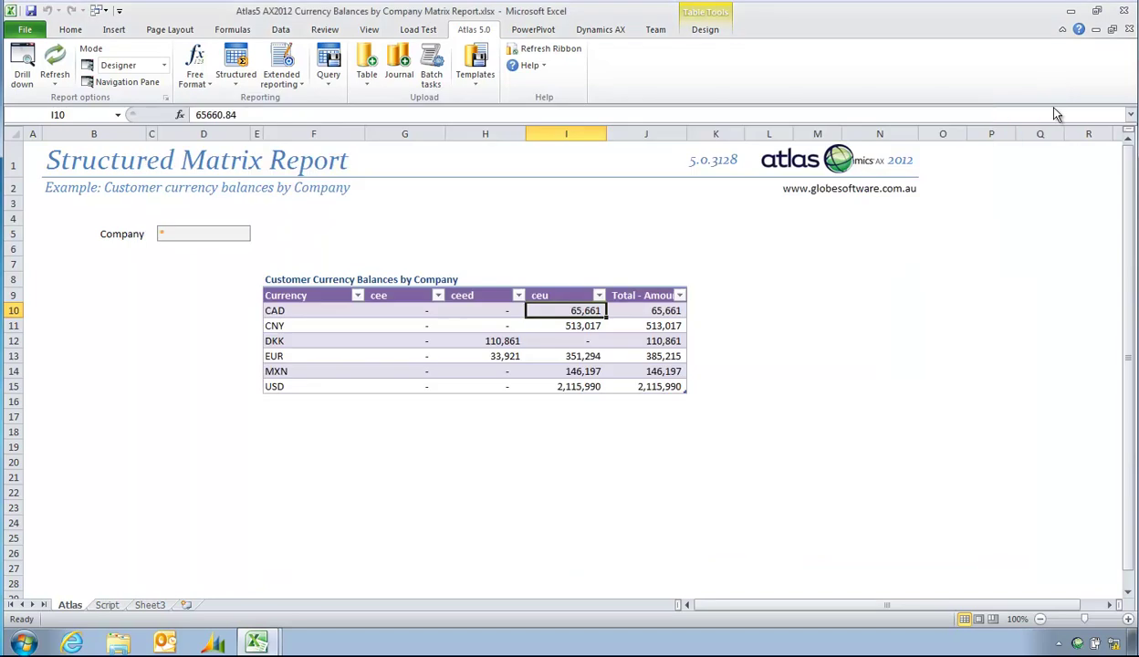
click(205, 449)
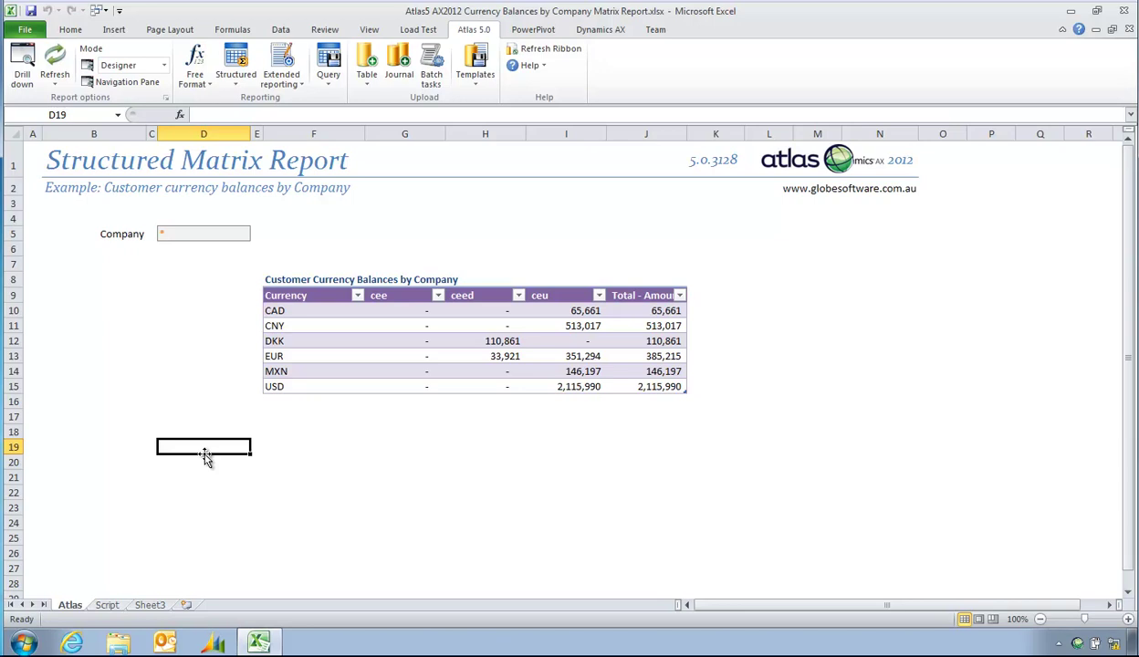
mouse_move(259, 643)
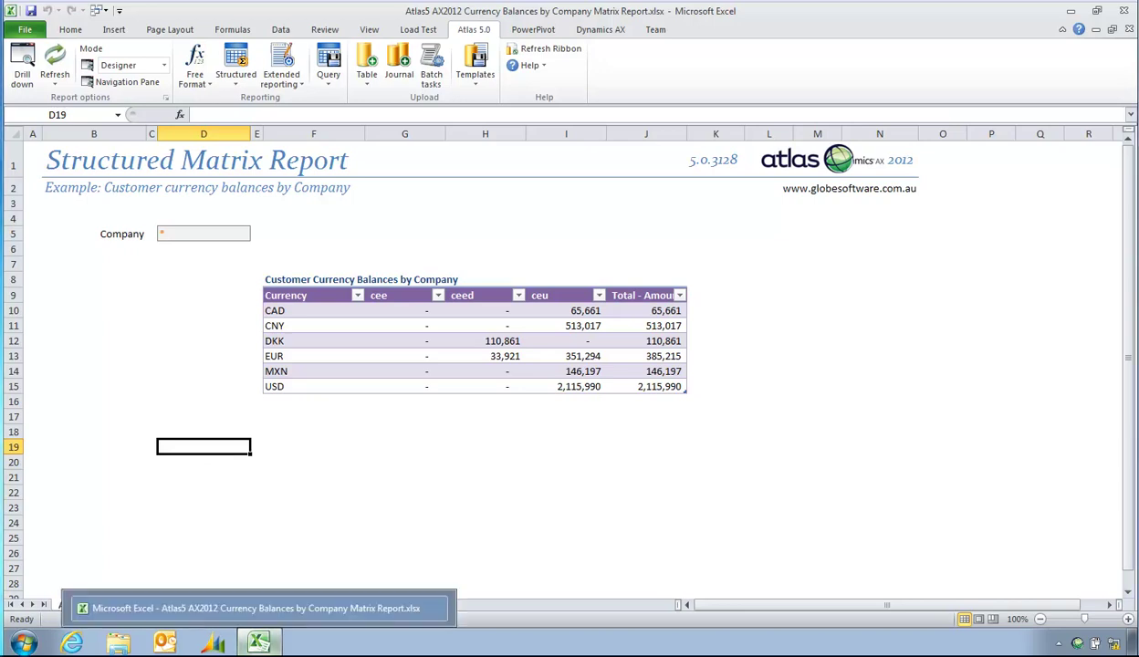